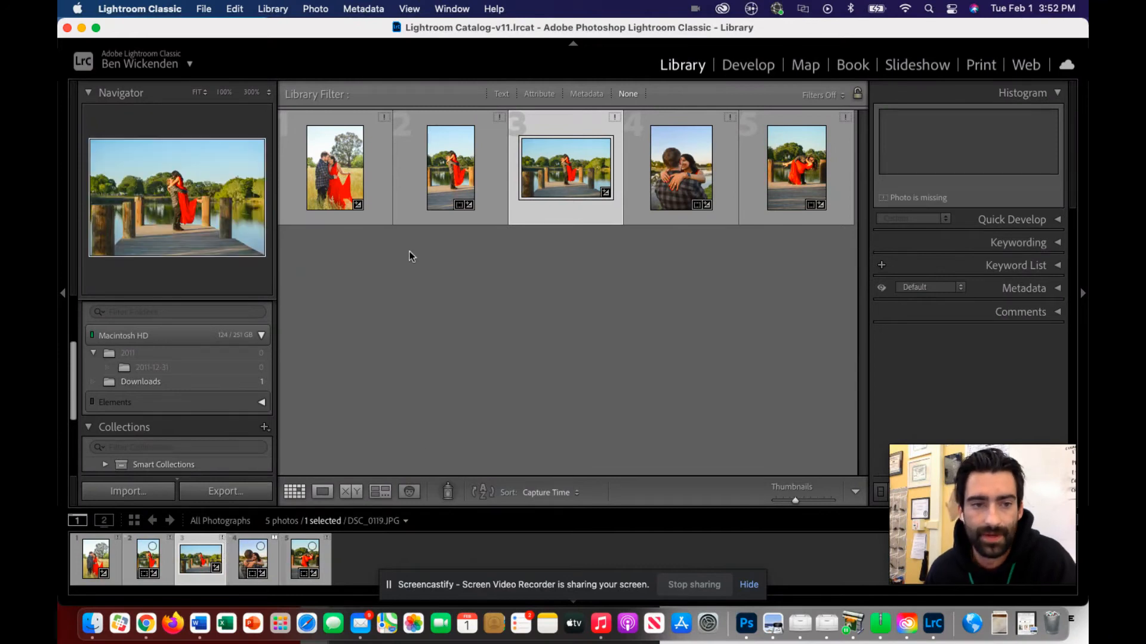
Start a photo import with the NIKON D7100 device as the source and review the photos on it.
left_click(135, 494)
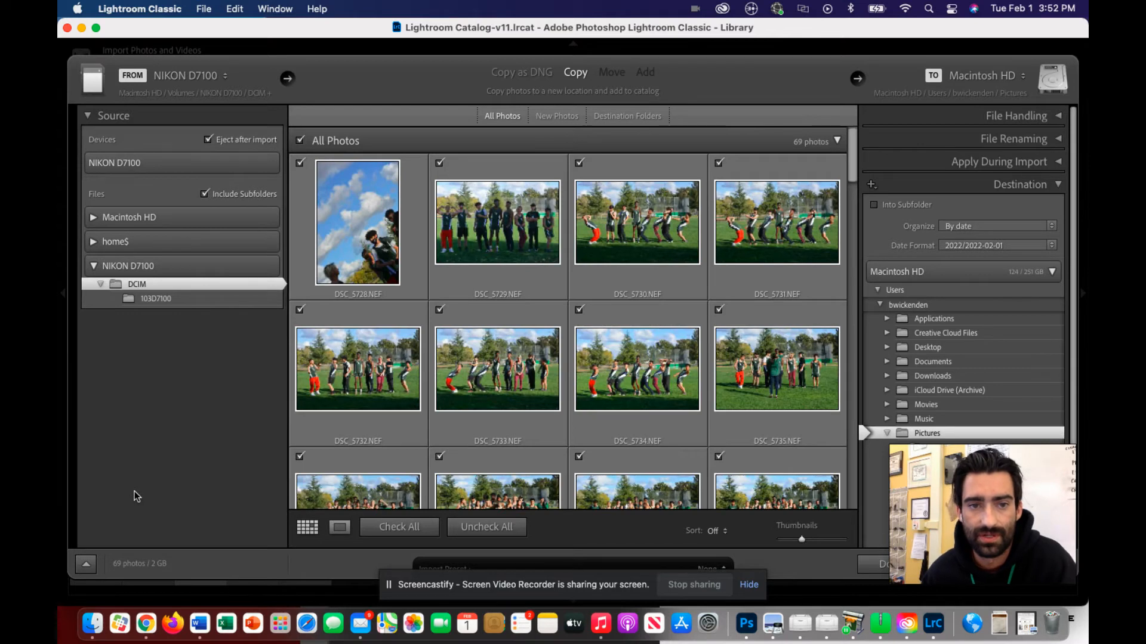
left_click(150, 166)
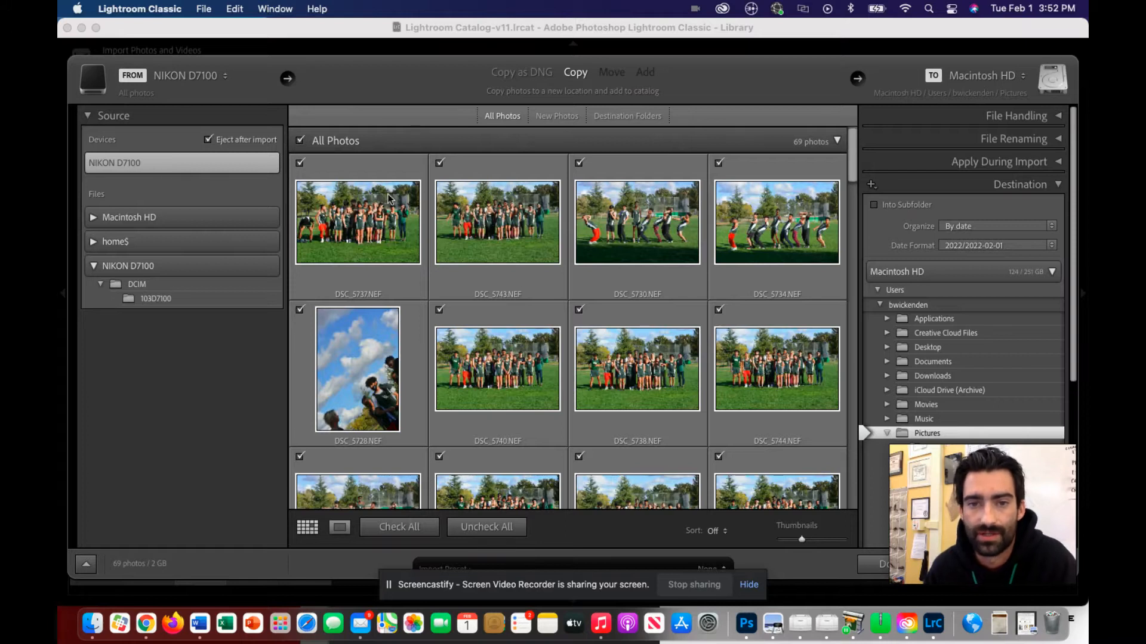
scroll(576, 334, "down", 5)
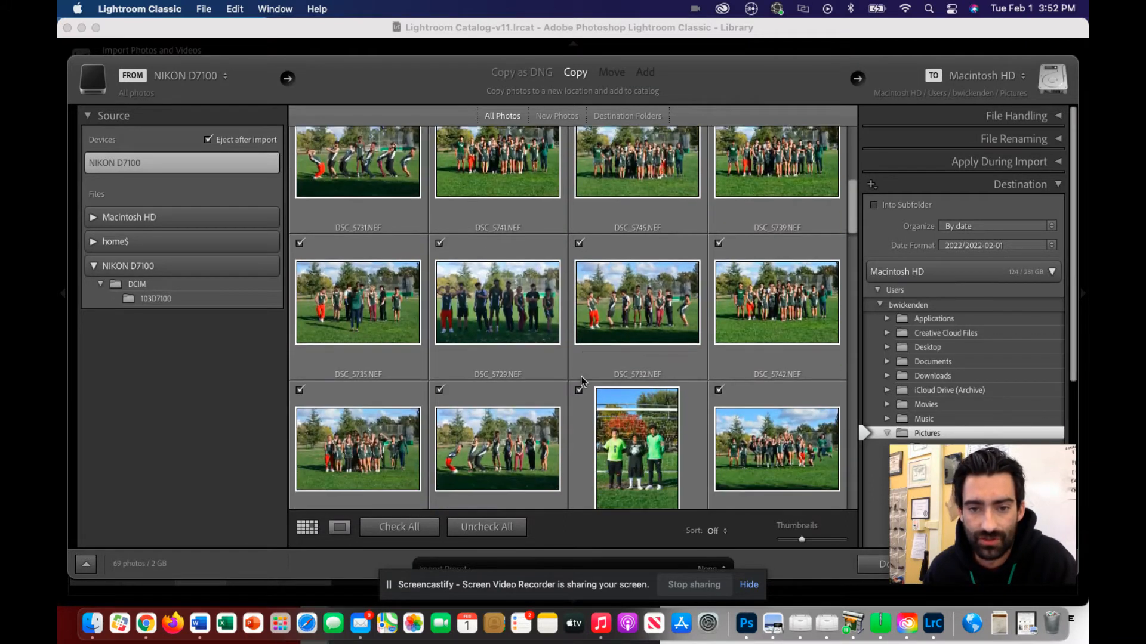
scroll(581, 380, "down", 5)
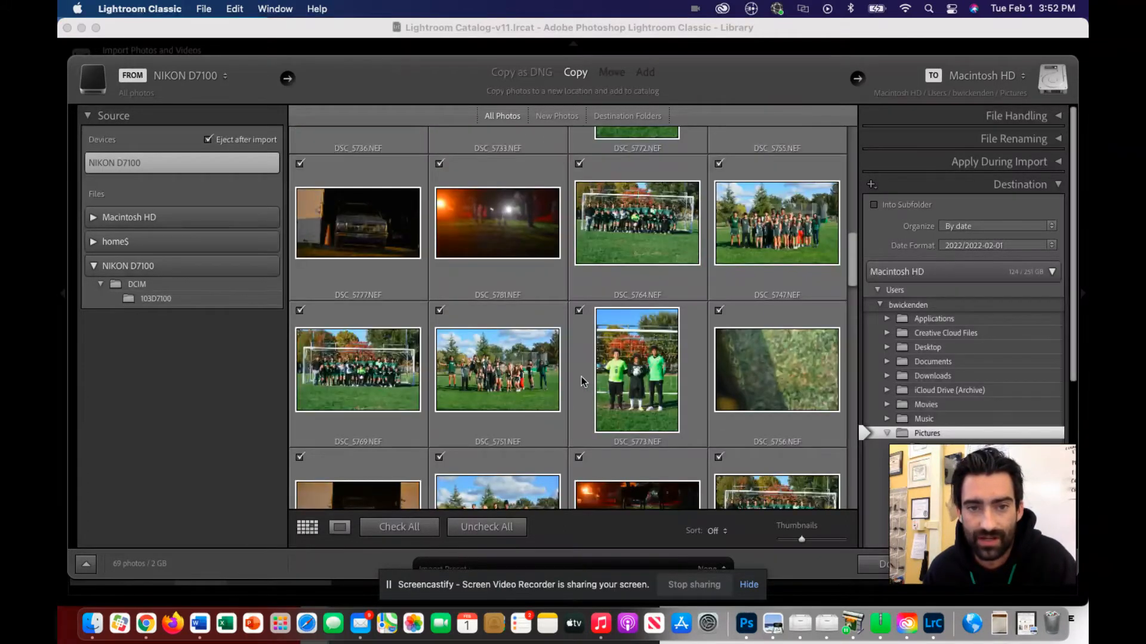
scroll(581, 380, "down", 3)
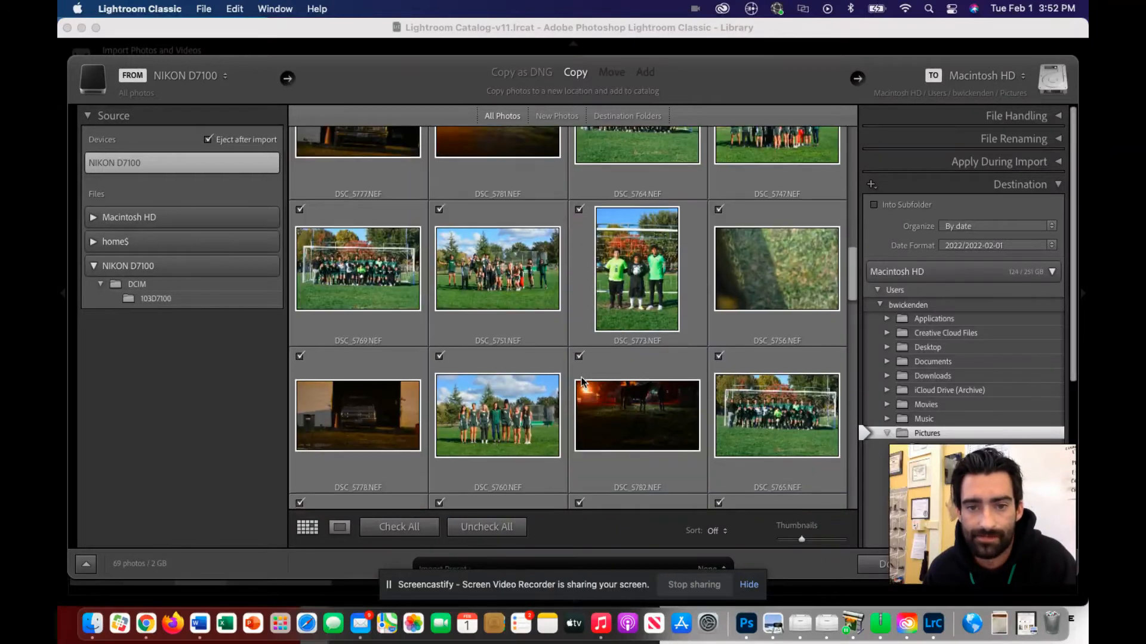
scroll(581, 381, "down", 5)
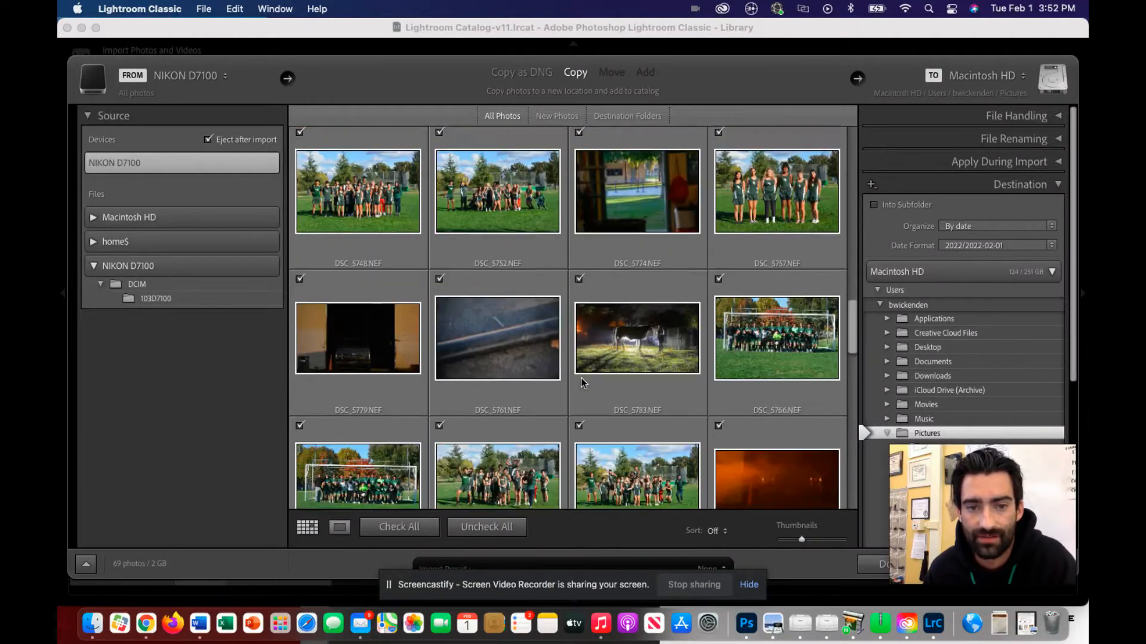
scroll(581, 379, "down", 7)
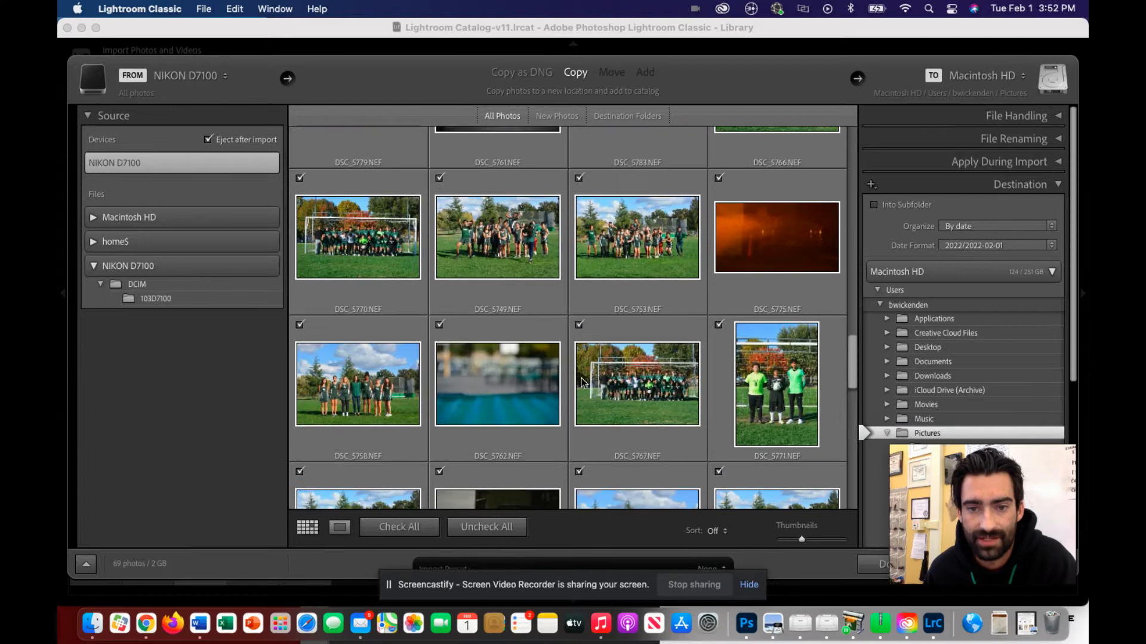
scroll(582, 382, "down", 10)
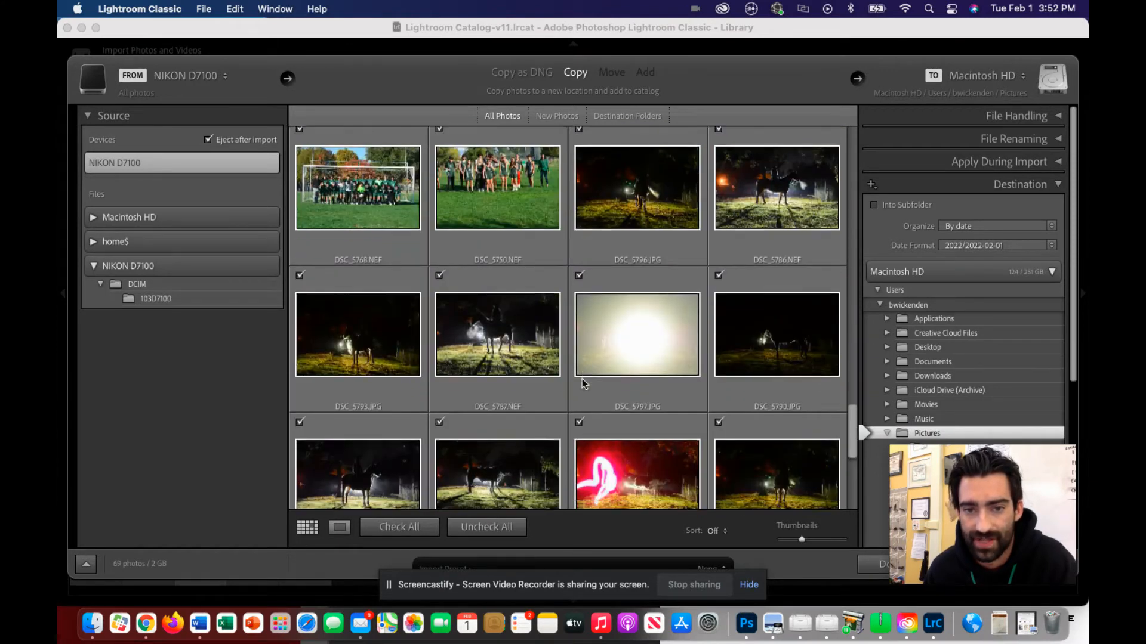
scroll(582, 379, "down", 3)
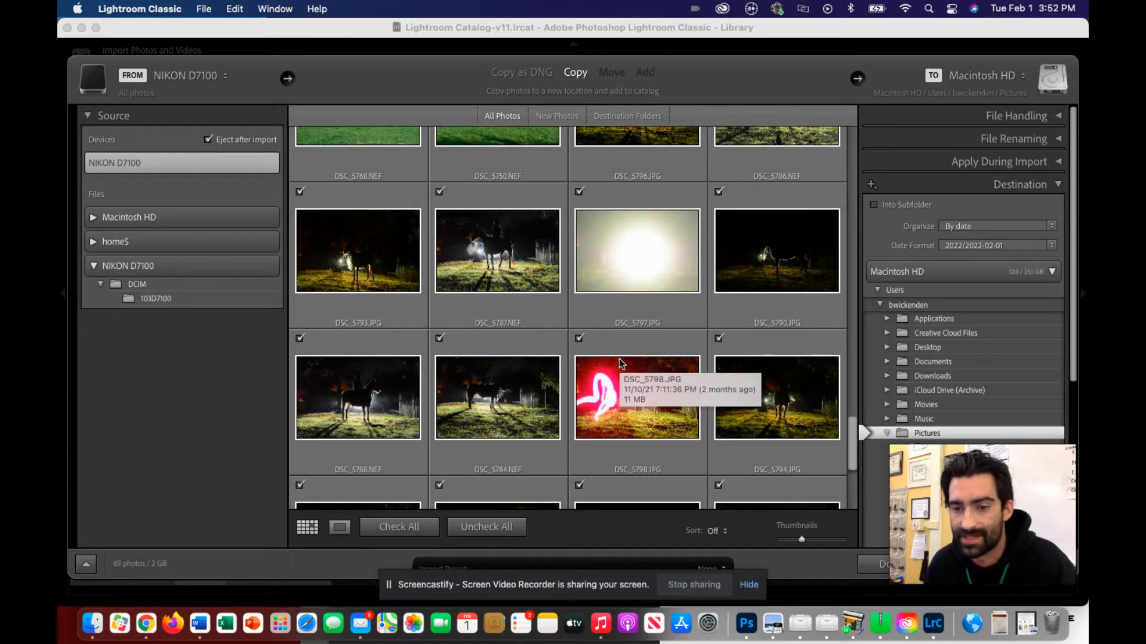
Uncheck all photos, then mark only DSC_5788.NEF, DSC_5798.JPG and DSC_5785.NEF for import.
left_click(523, 532)
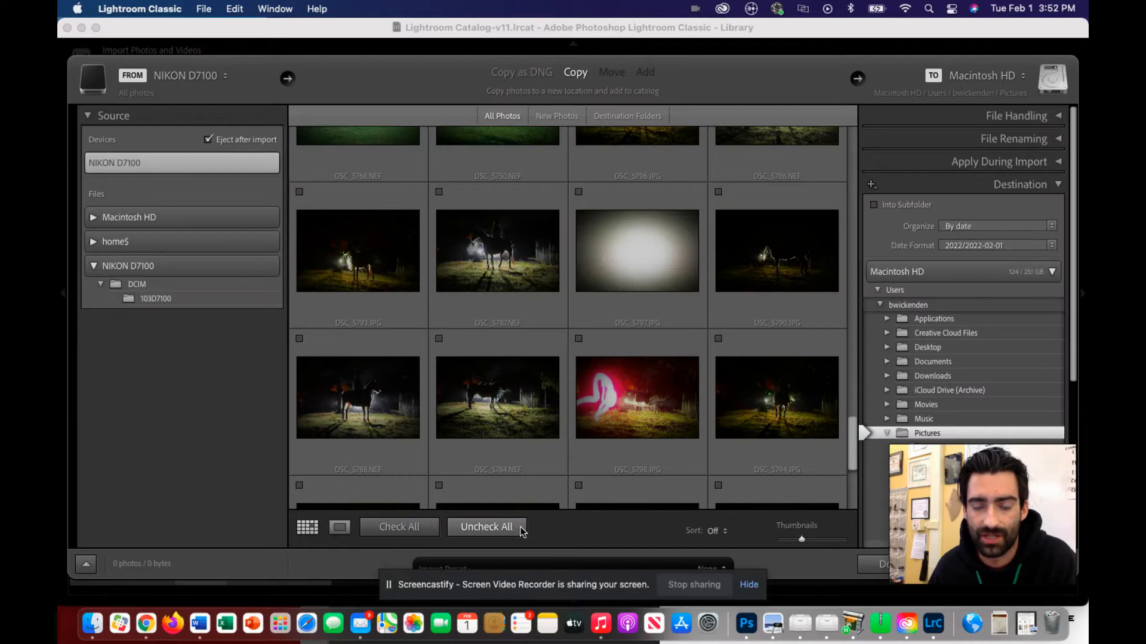
left_click(299, 339)
left_click(579, 339)
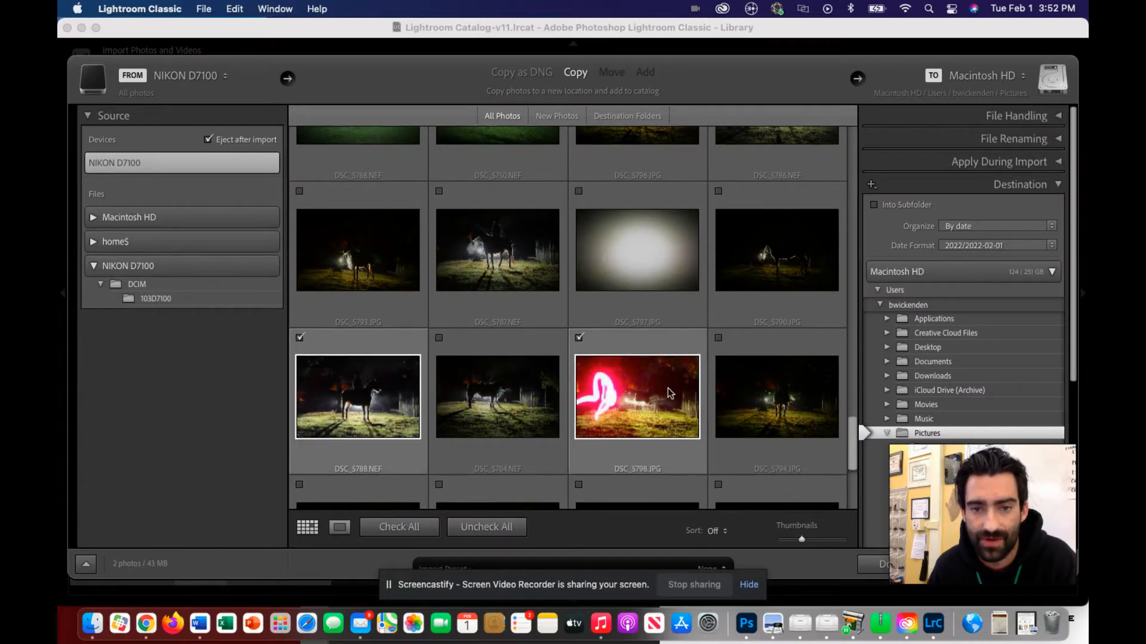
scroll(671, 396, "down", 3)
left_click(718, 376)
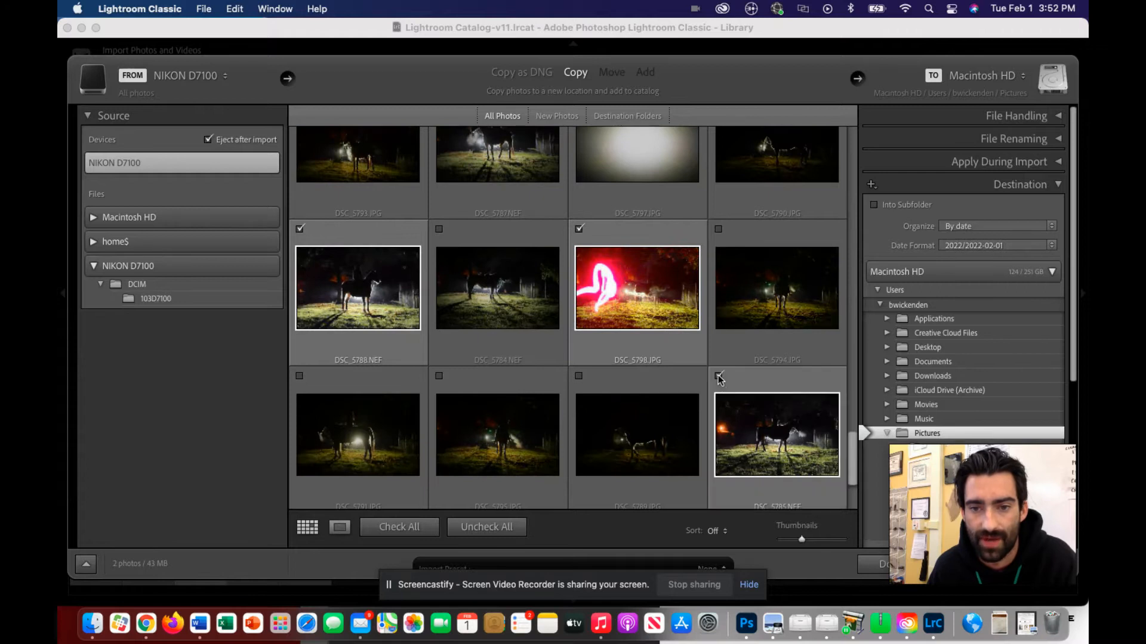
Import the checked photos into the catalog, copying them to the Pictures folder.
left_click_drag(996, 464, 371, 437)
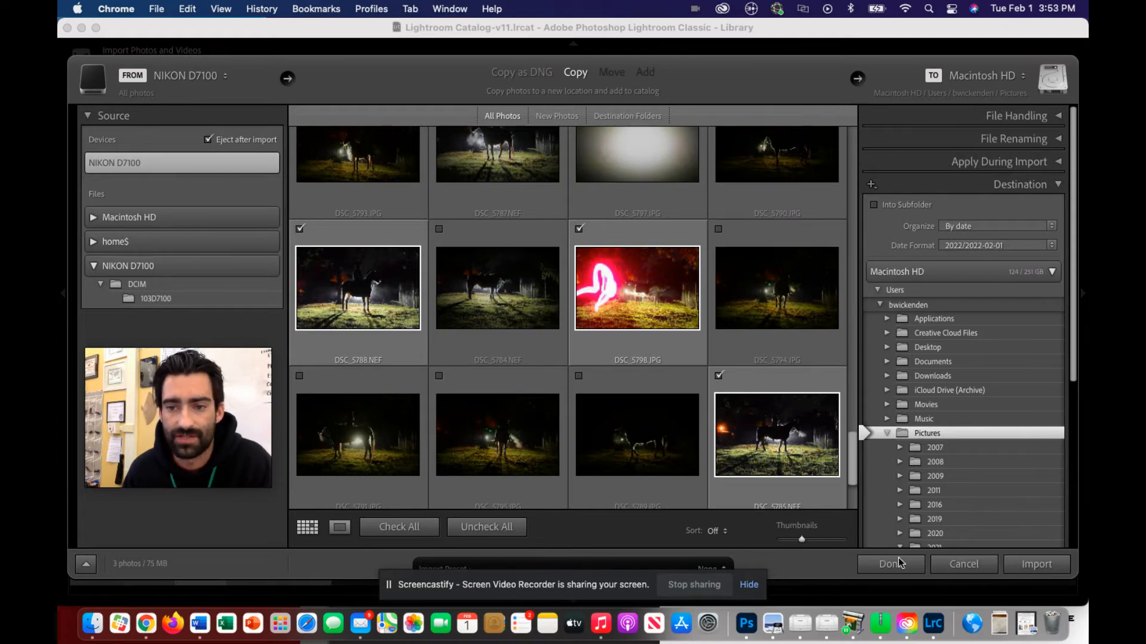
left_click(1028, 567)
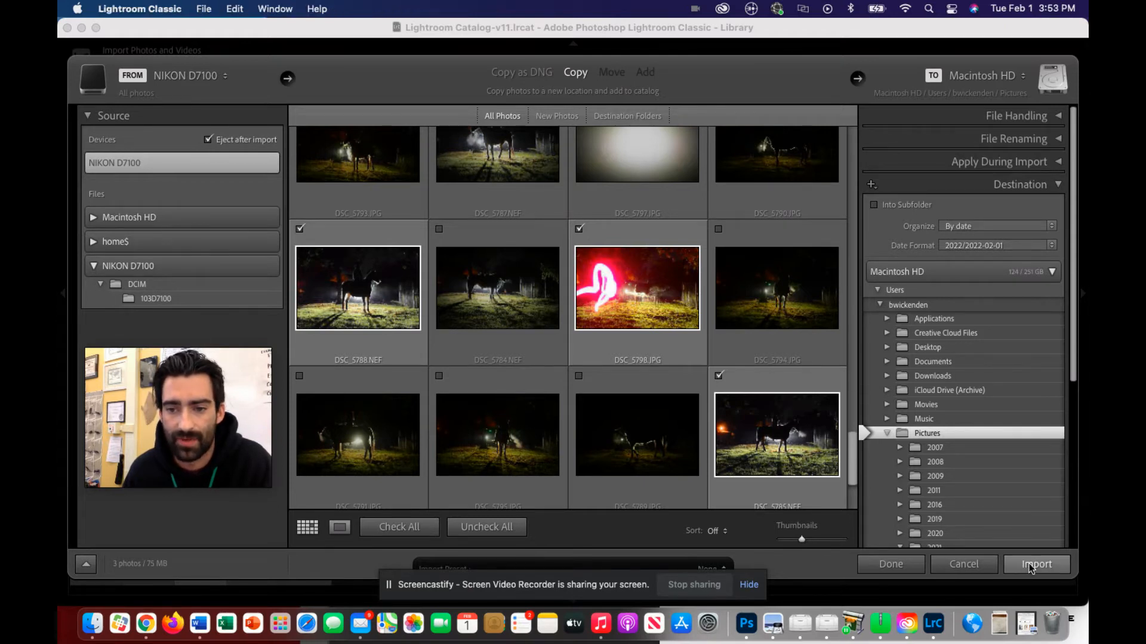
left_click(1029, 566)
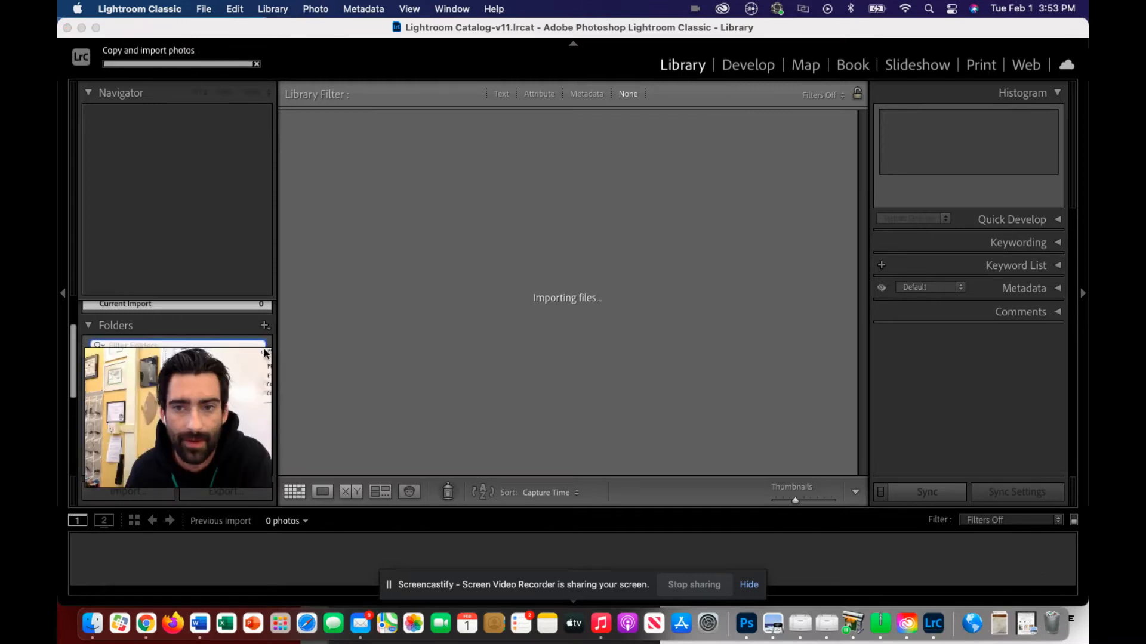
Change the displayed photo source to All Photographs.
mouse_move(216, 362)
left_click_drag(216, 362, 210, 118)
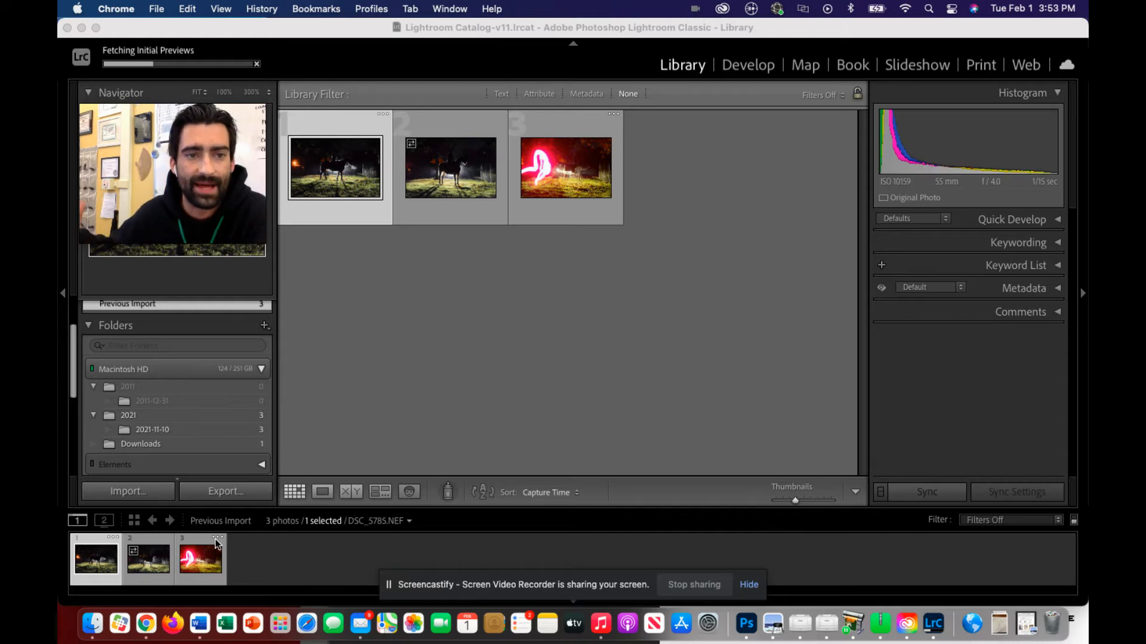
left_click(233, 526)
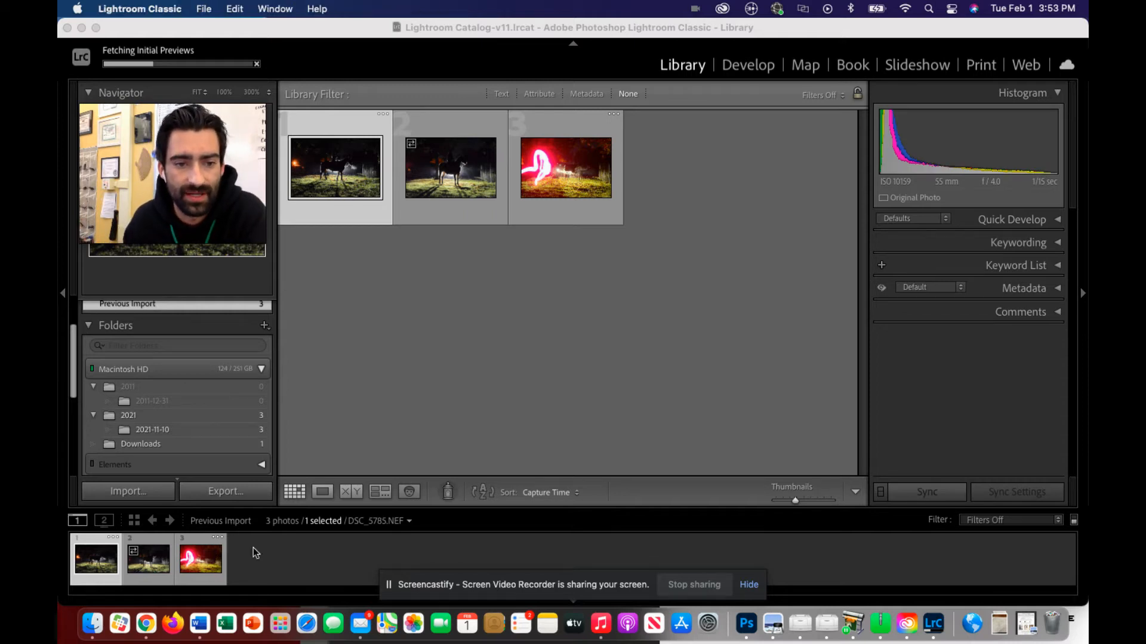
left_click(230, 527)
left_click(216, 526)
left_click(216, 526)
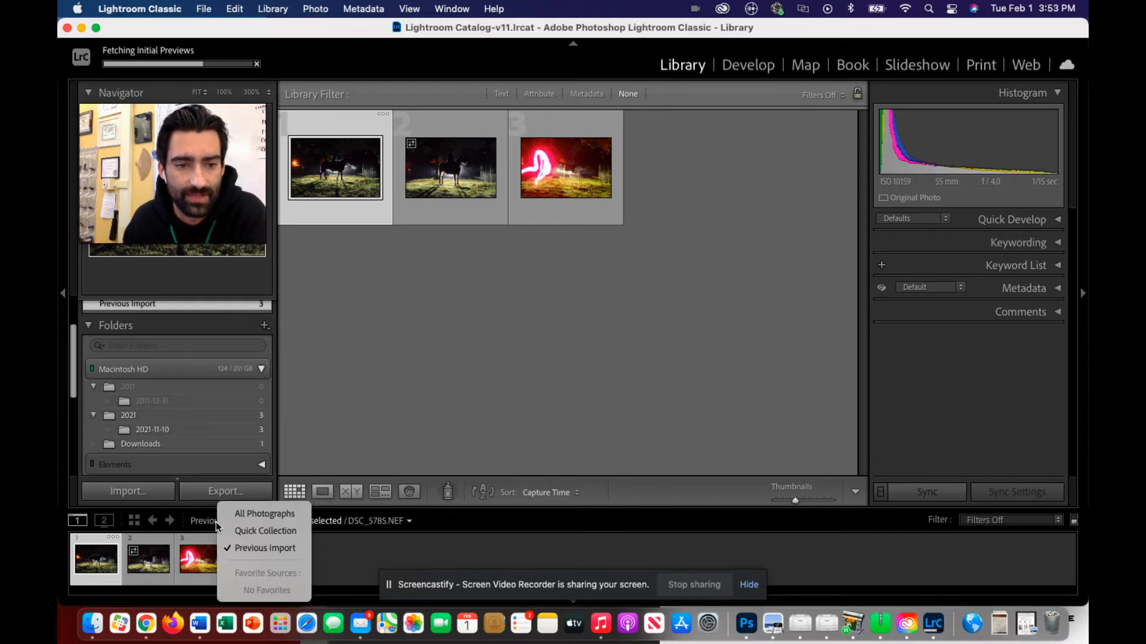
left_click(266, 521)
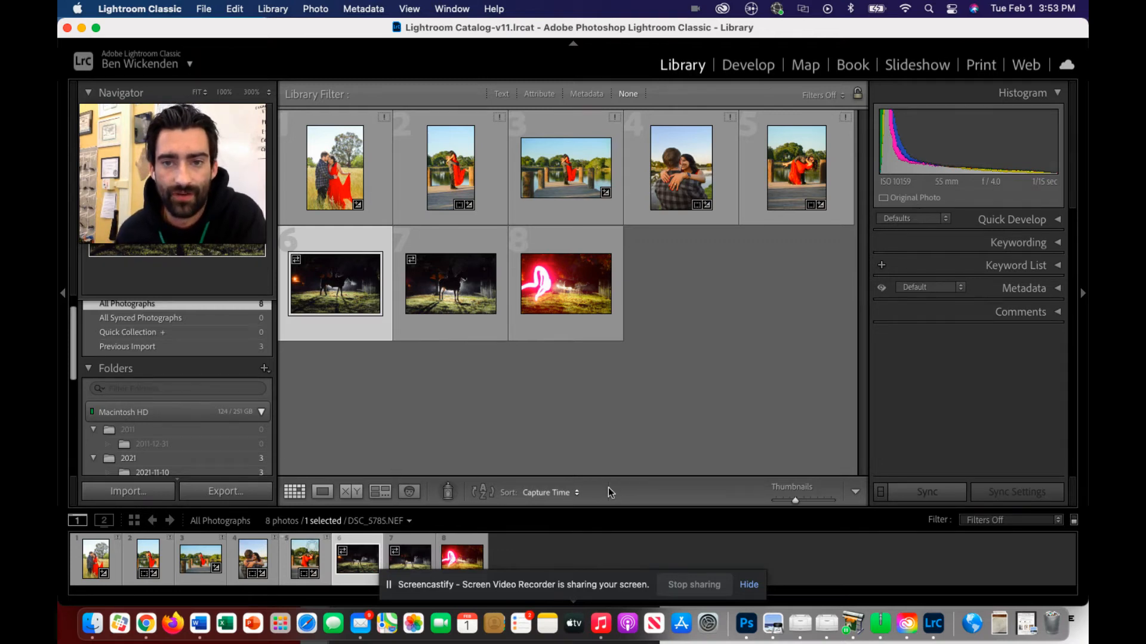
Select the fifth photo, the couple dipping on the dock, and open it in the Develop module.
left_click(747, 211)
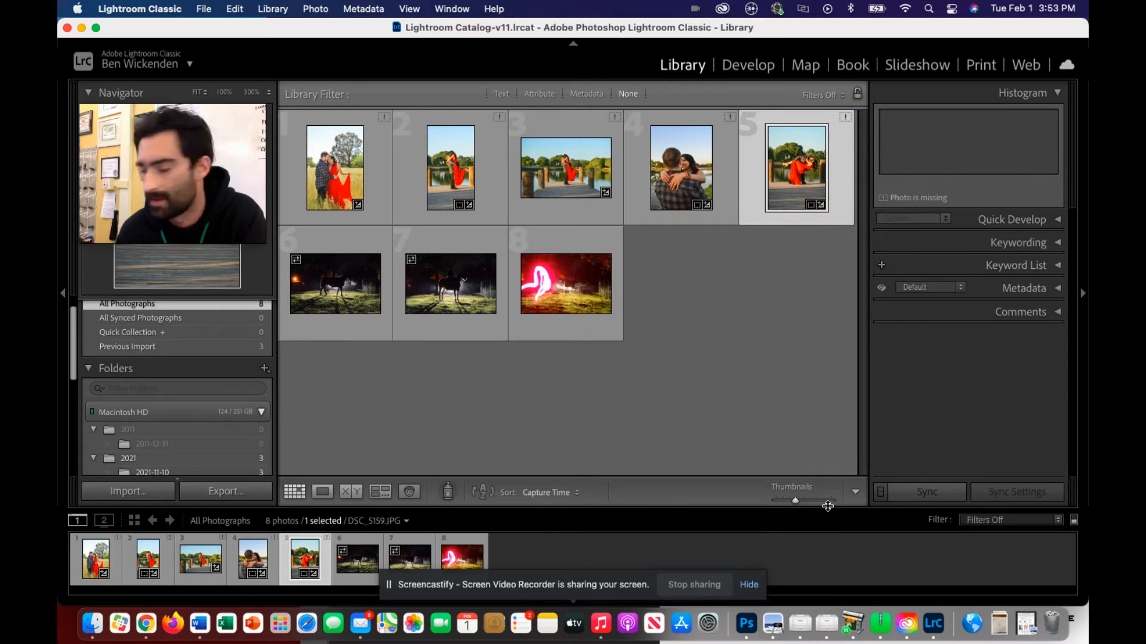
left_click(739, 57)
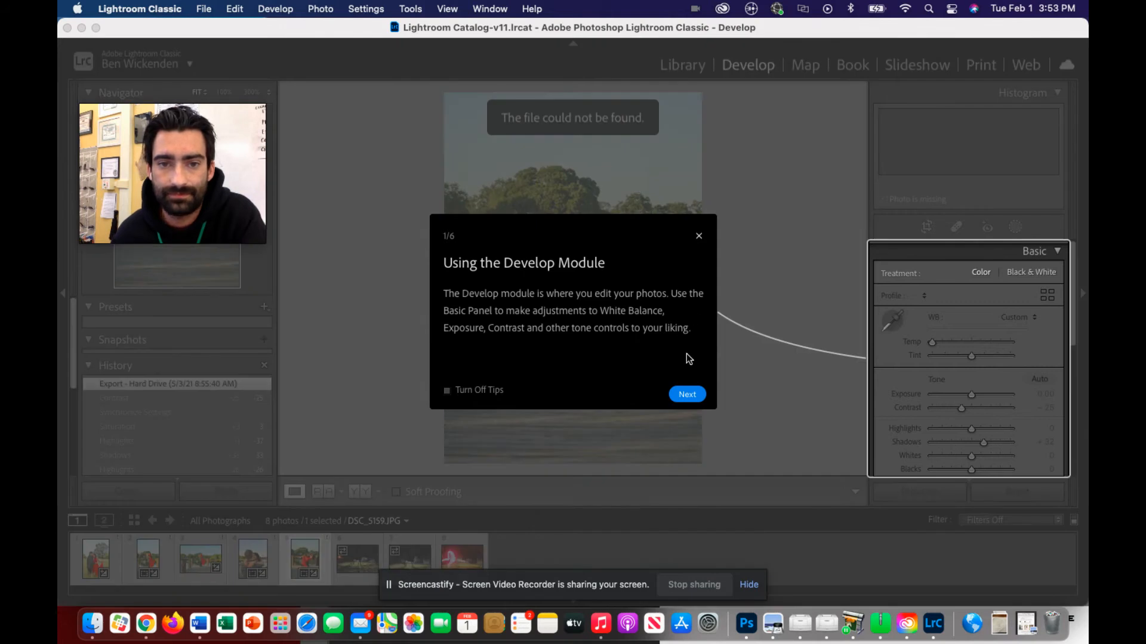
Read through the six Develop module tips, from the Basic adjustments to Using Presets, and finish the tour.
left_click(692, 398)
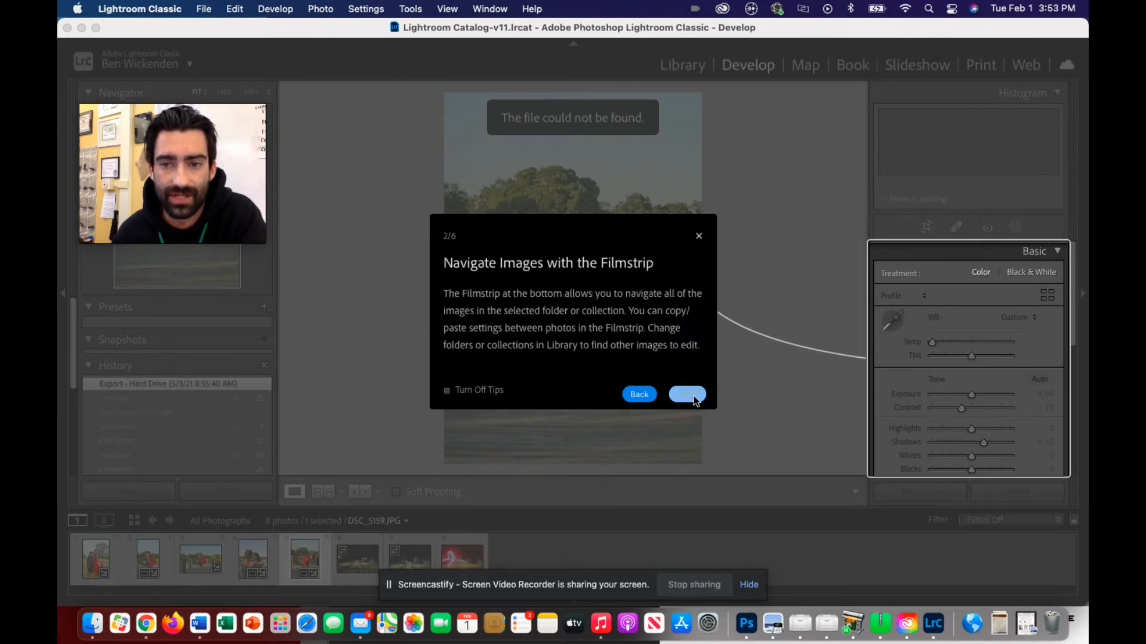
left_click(639, 394)
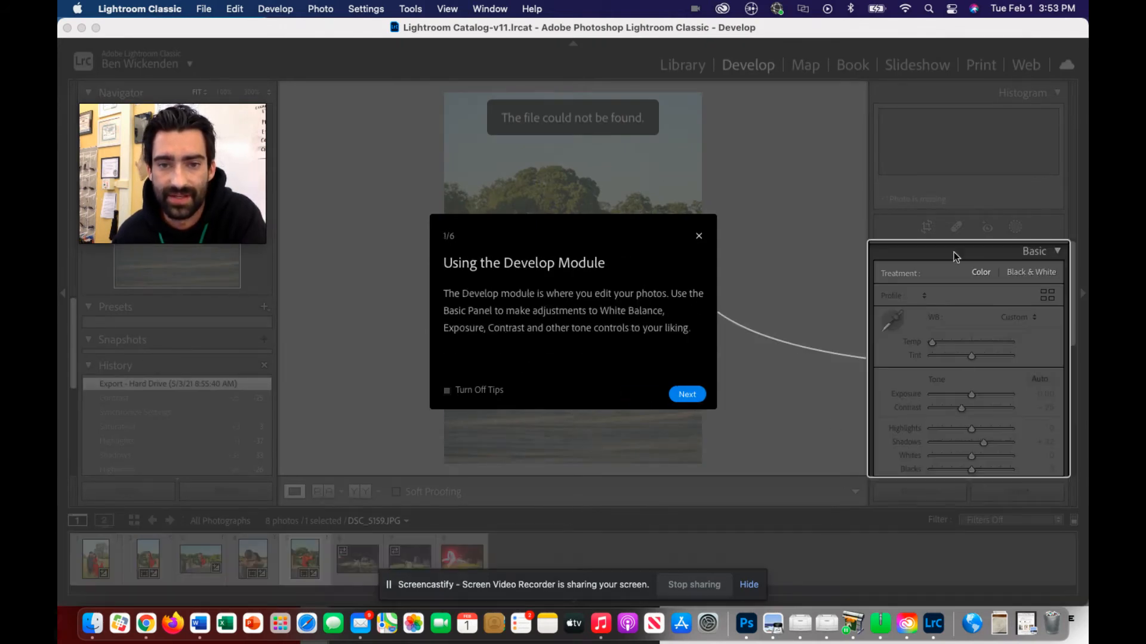
left_click(687, 396)
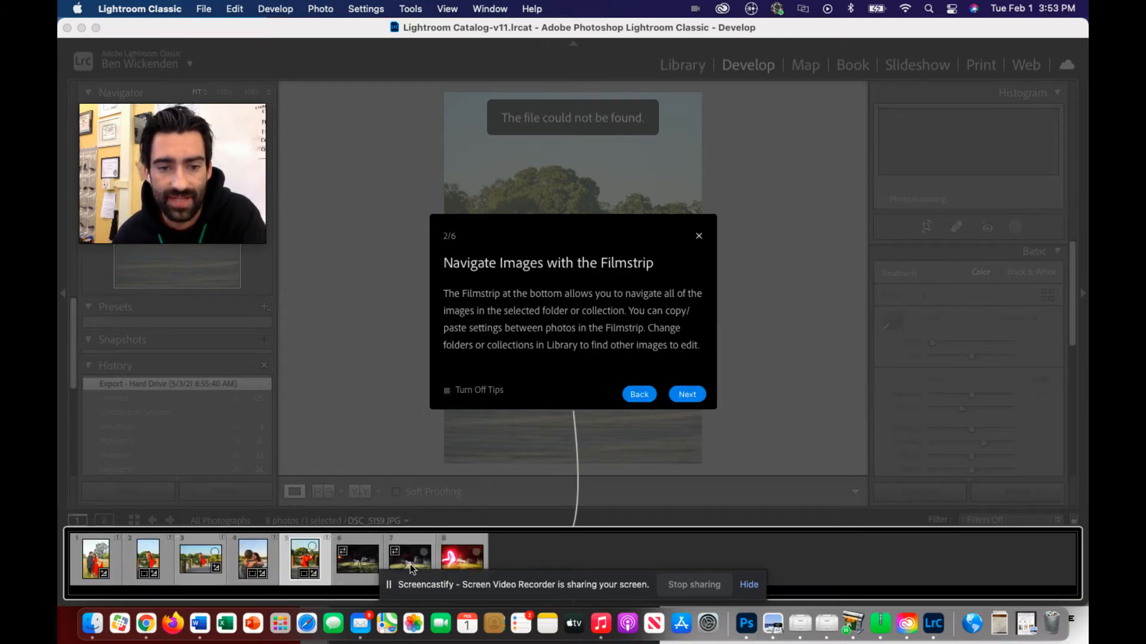
left_click(688, 395)
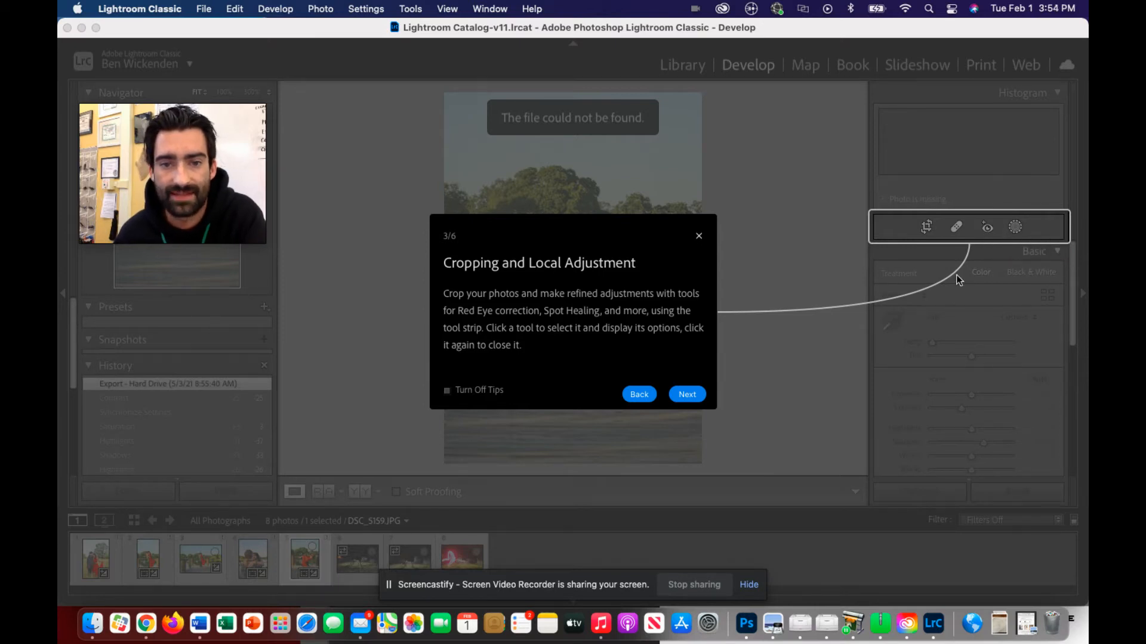
left_click(686, 394)
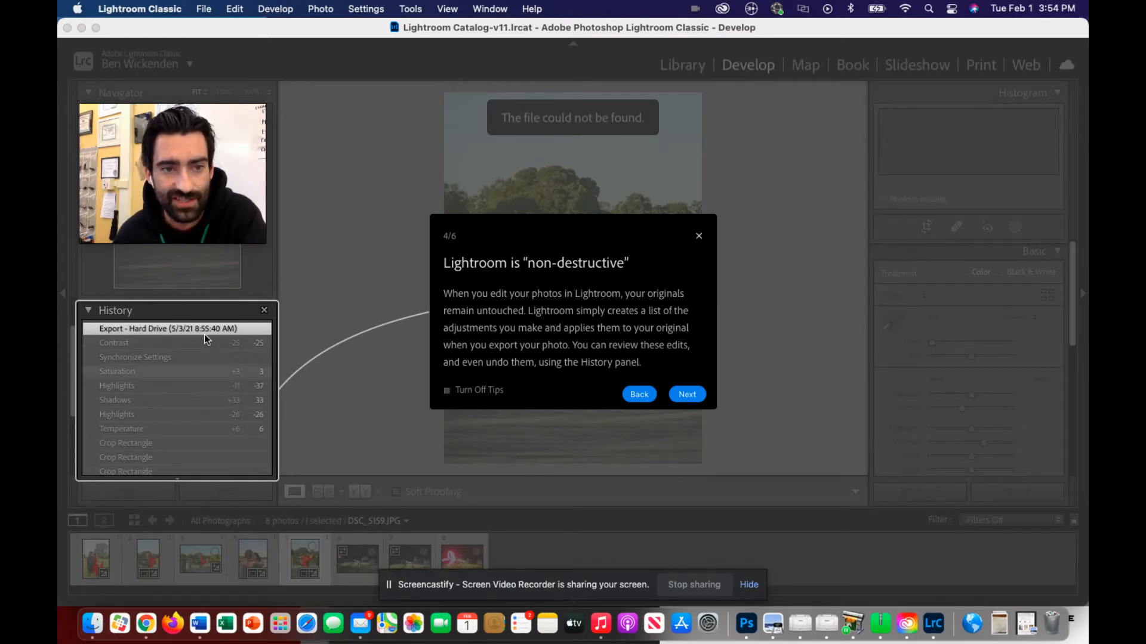
left_click(688, 394)
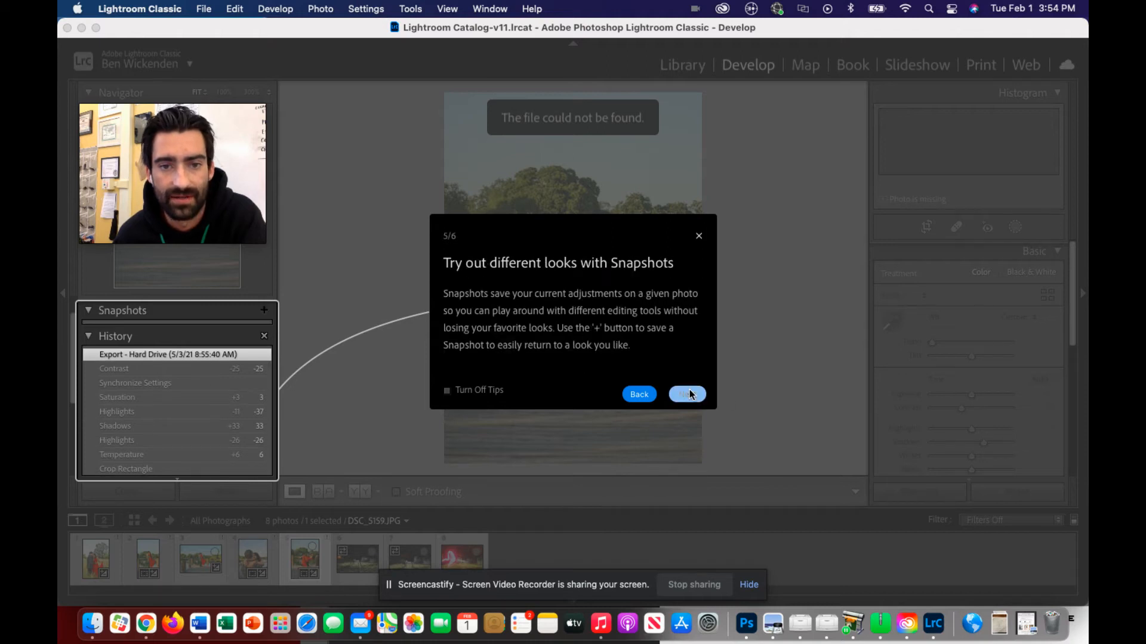
left_click(90, 312)
left_click(90, 312)
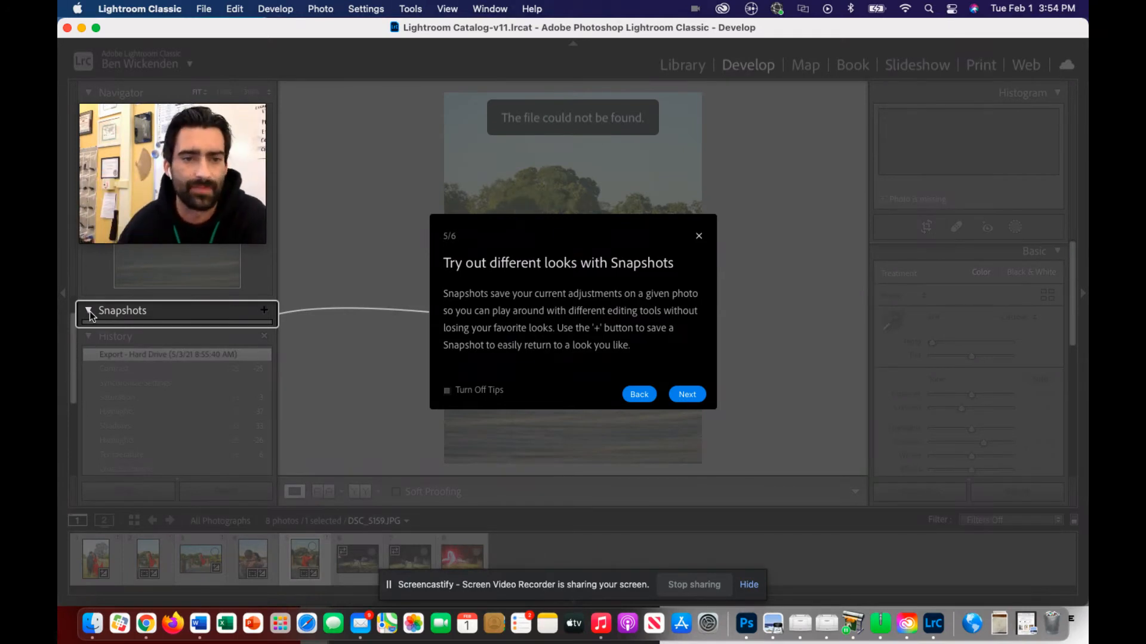
left_click(698, 395)
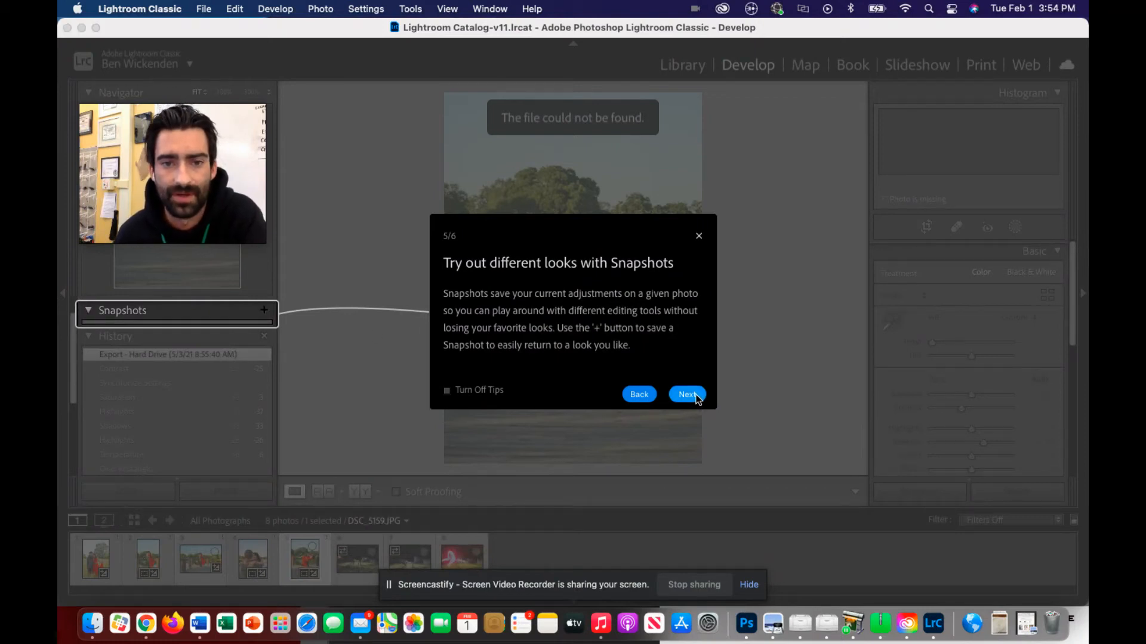
left_click(690, 395)
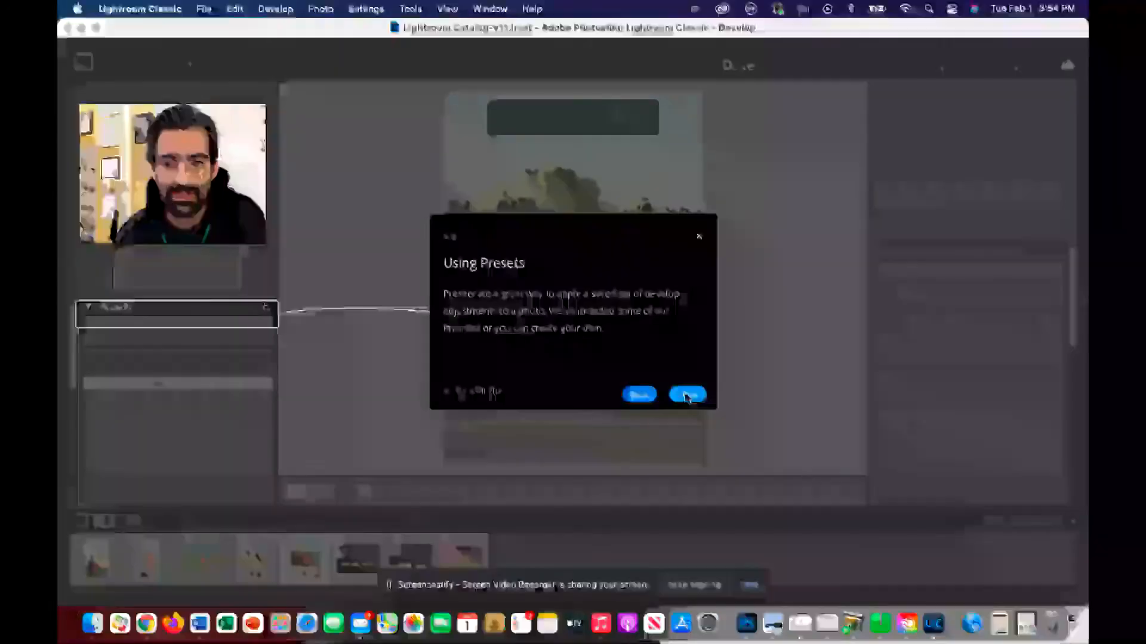
left_click(687, 395)
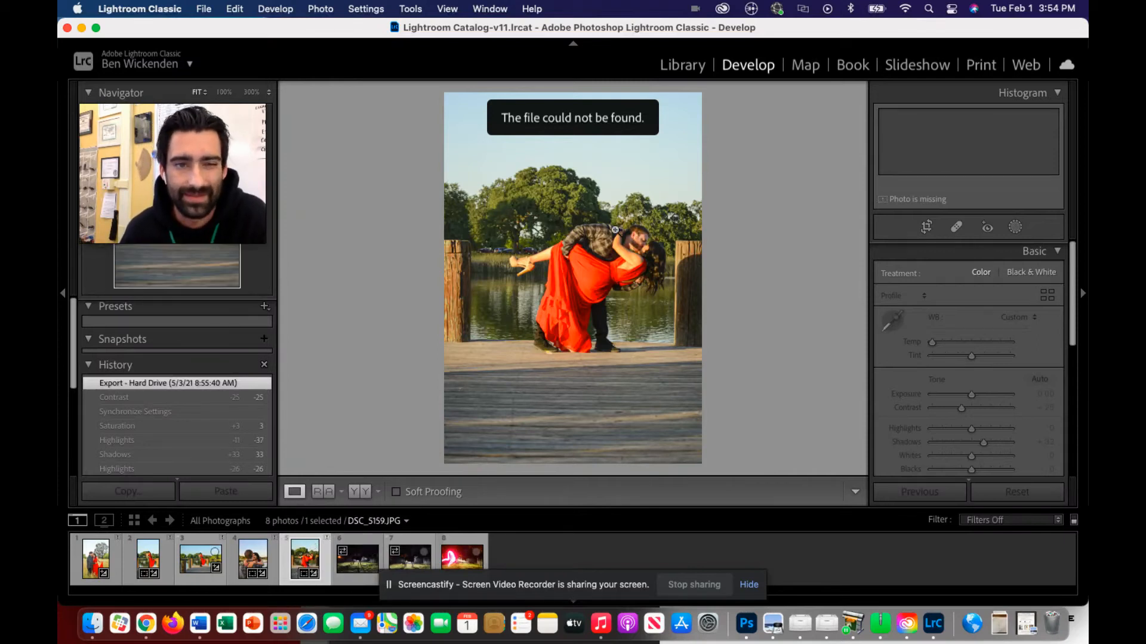
Load the night horse photo DSC_5785.NEF for editing and expand its HSL/Color adjustments.
left_click(370, 569)
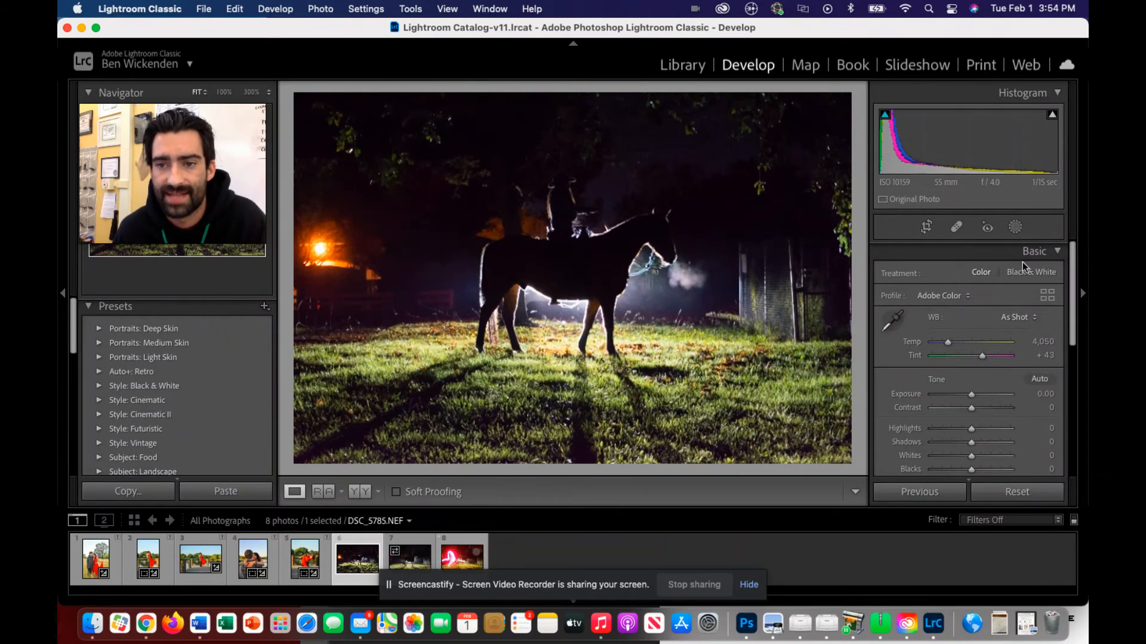
scroll(1012, 334, "down", 2)
scroll(1012, 337, "down", 5)
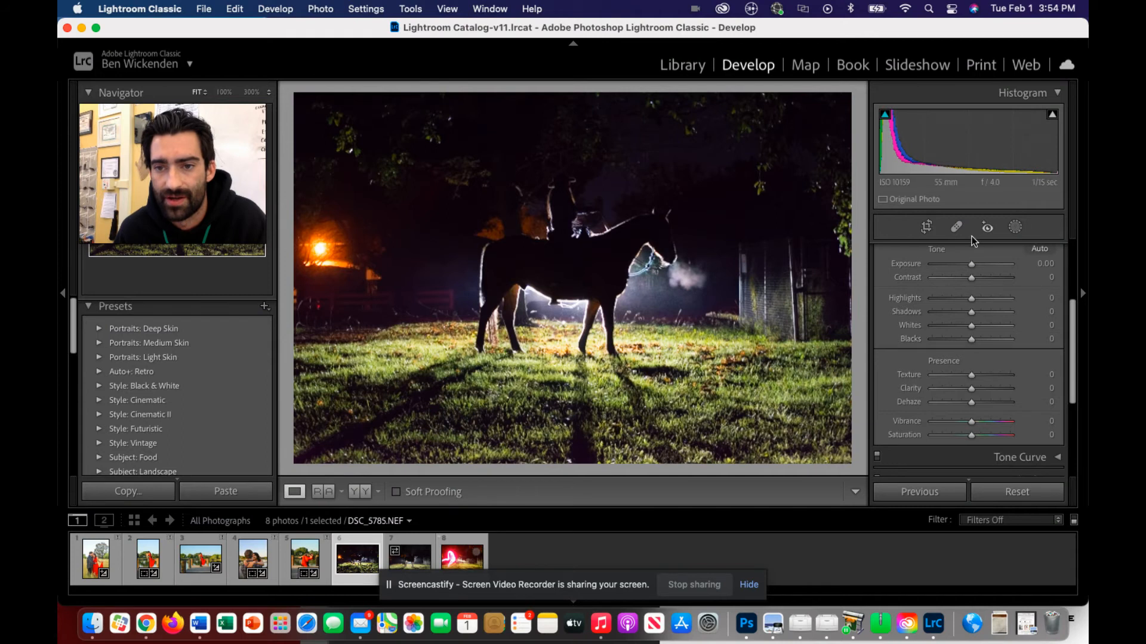
scroll(997, 350, "down", 3)
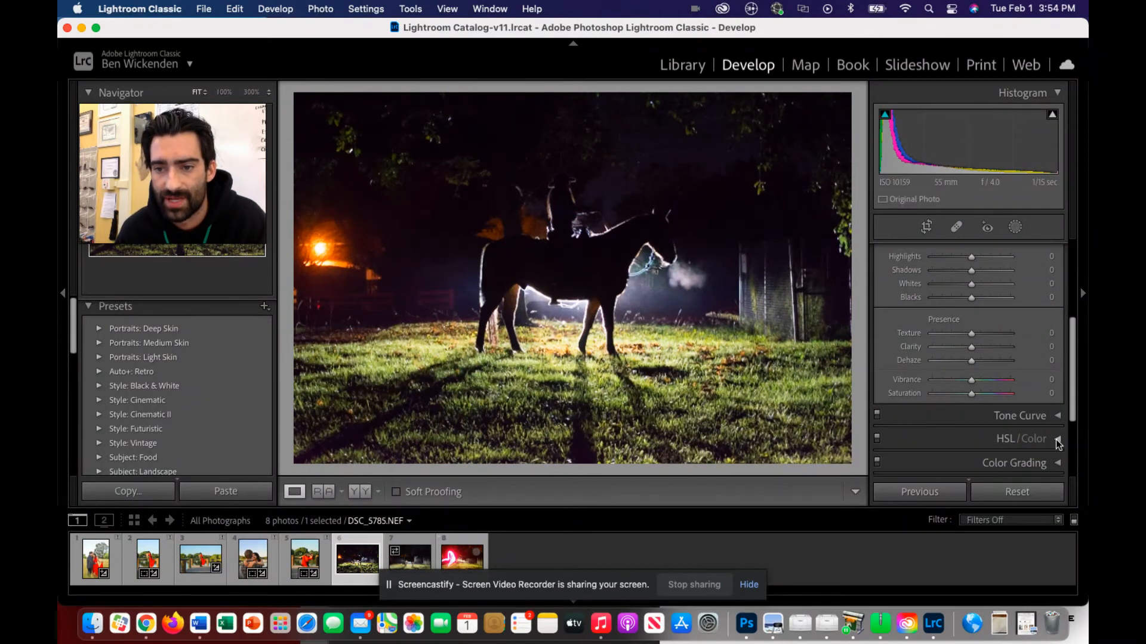
left_click(1054, 440)
scroll(1011, 433, "down", 4)
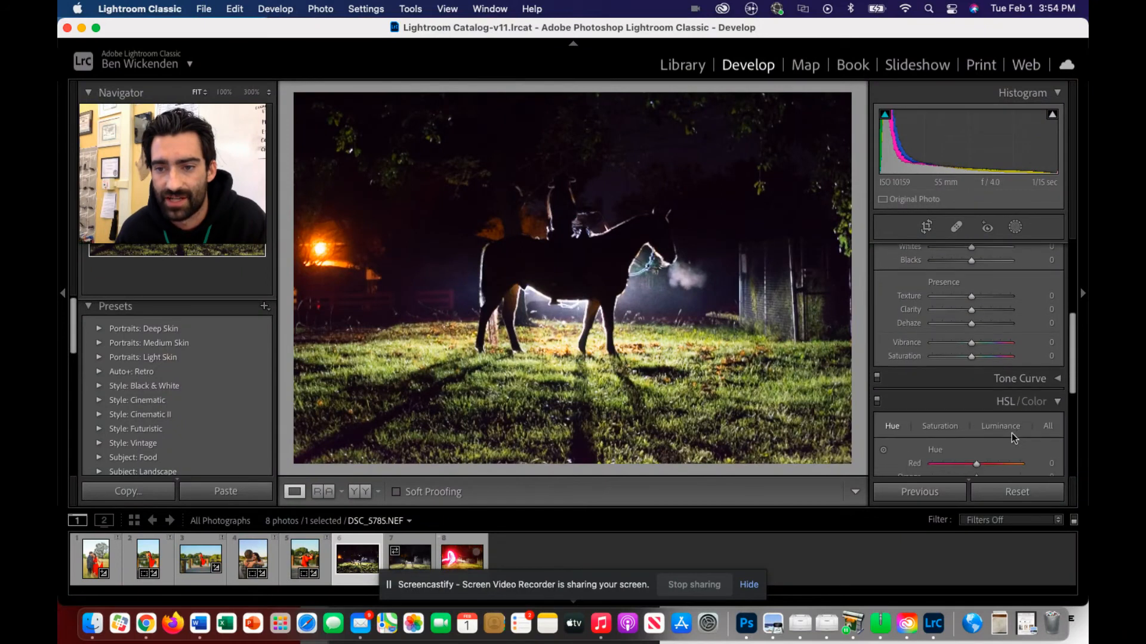
Shift the blue and green hues of the night horse photo to +100 each in the HSL adjustments.
scroll(1012, 433, "down", 5)
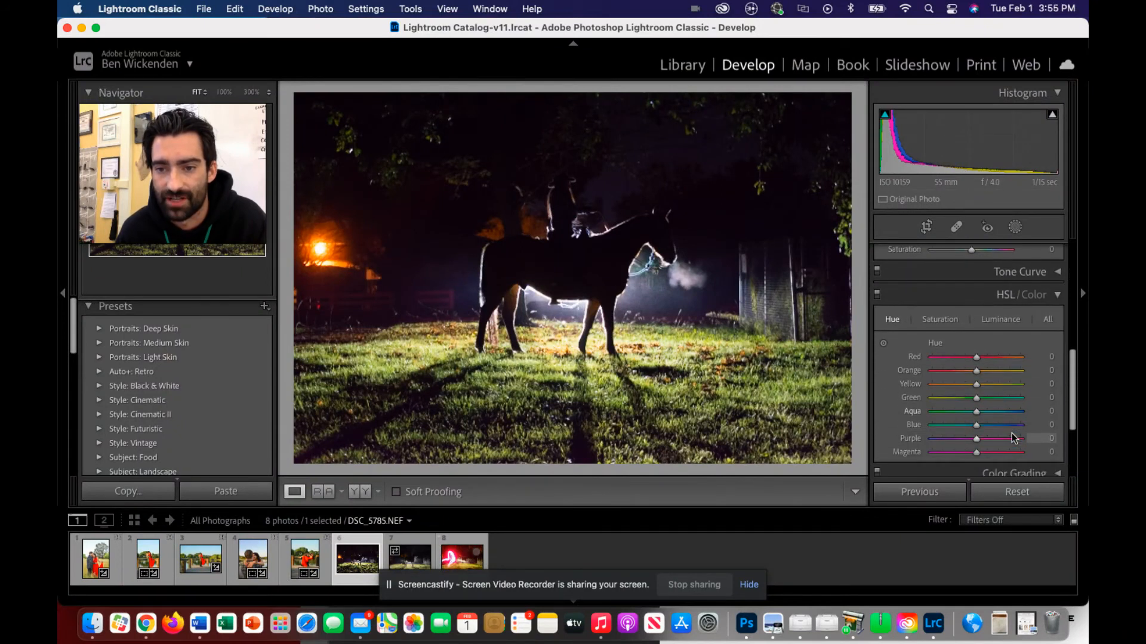
scroll(978, 403, "up", 1)
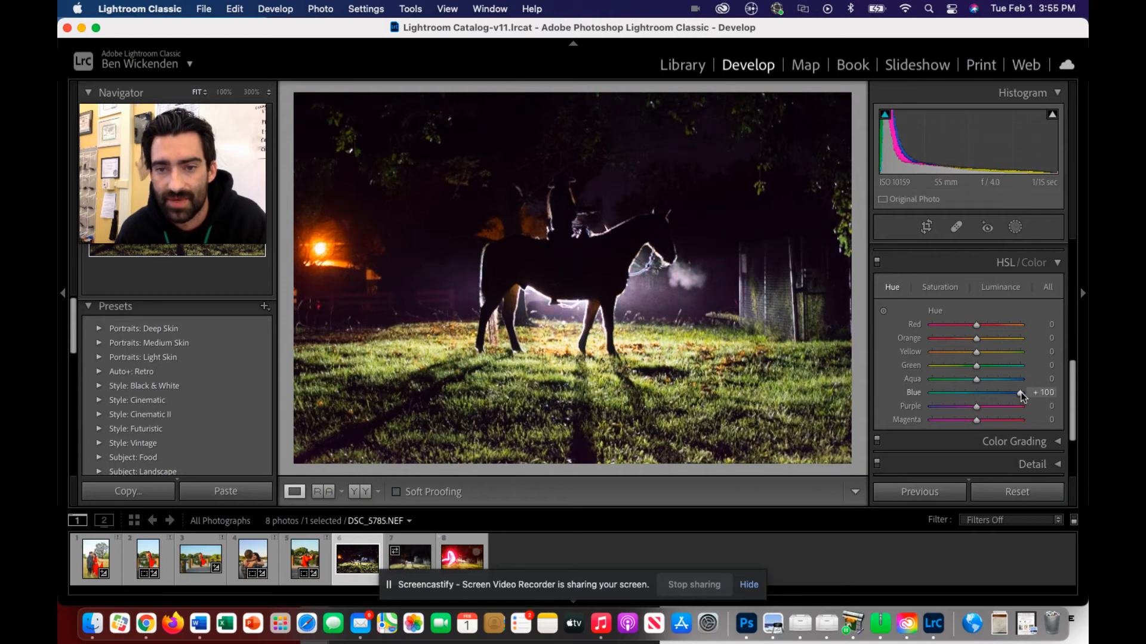
left_click_drag(976, 366, 1020, 367)
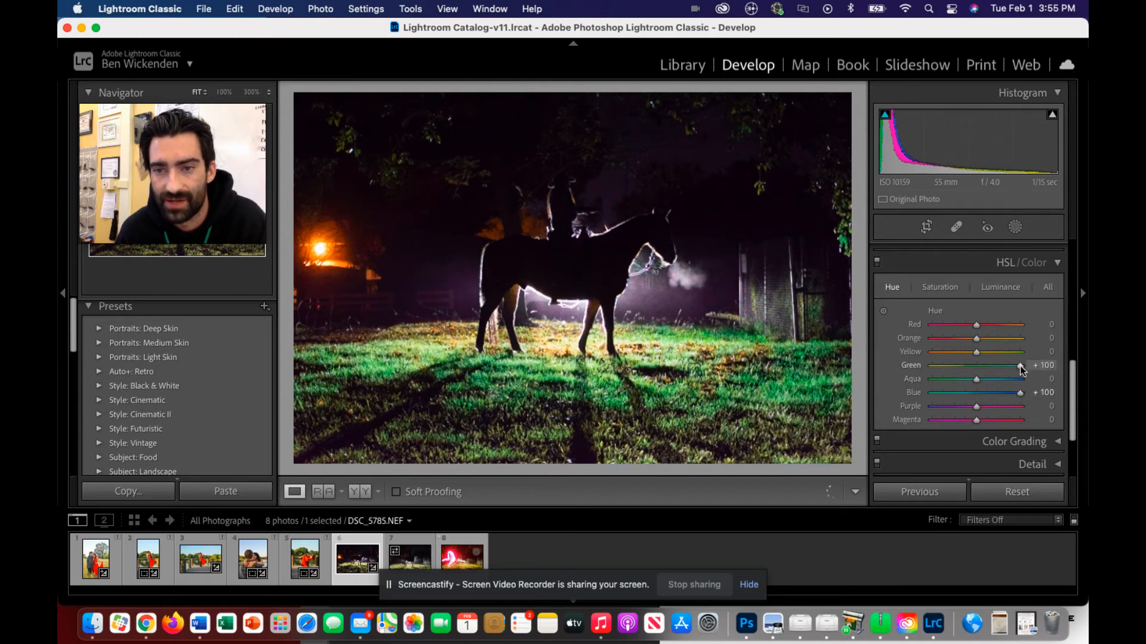
Switch to the per-colour adjustments, lower the saturation of red, purple and magenta, and set the blue saturation to +87.
left_click(1032, 263)
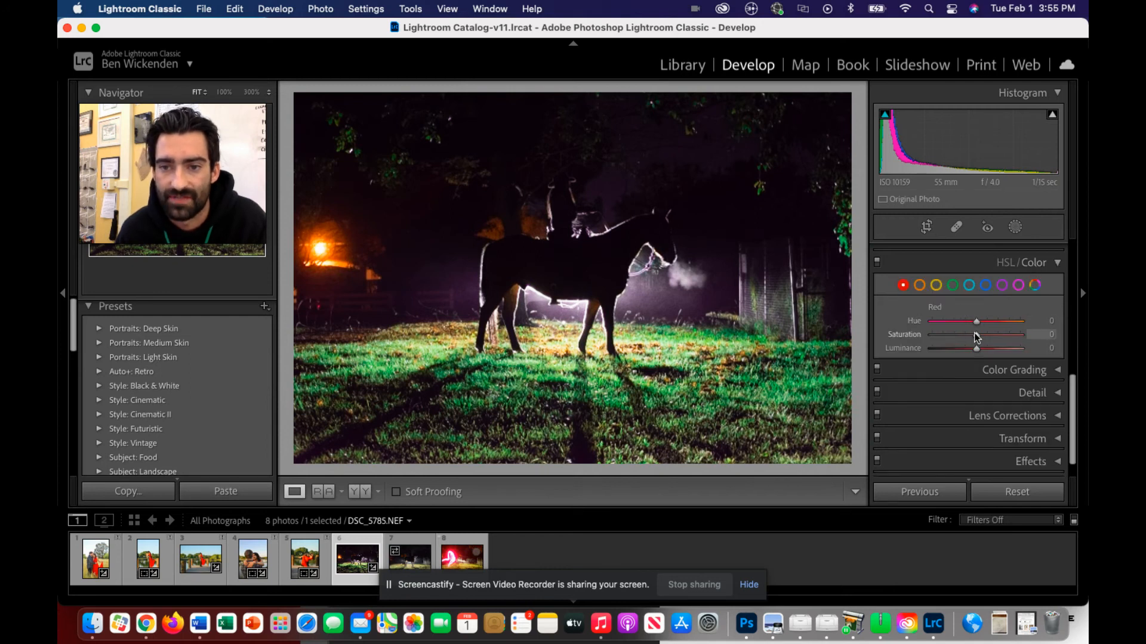
left_click_drag(994, 336, 873, 328)
left_click(1001, 286)
left_click_drag(988, 334, 876, 331)
left_click(1018, 285)
left_click_drag(977, 335, 899, 335)
left_click(952, 285)
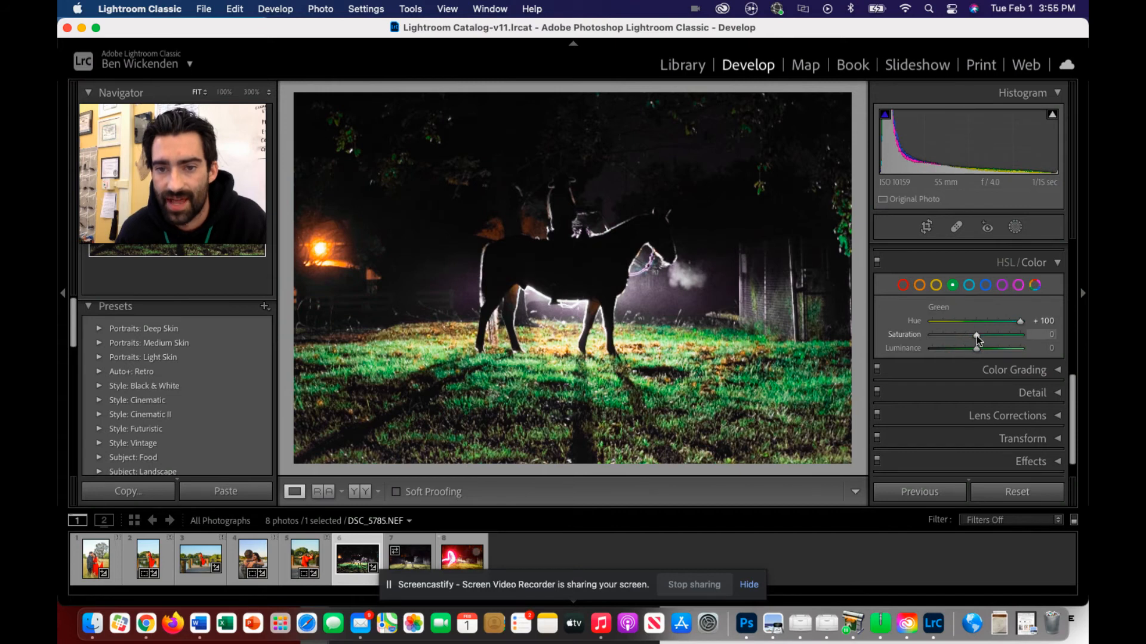
left_click(985, 285)
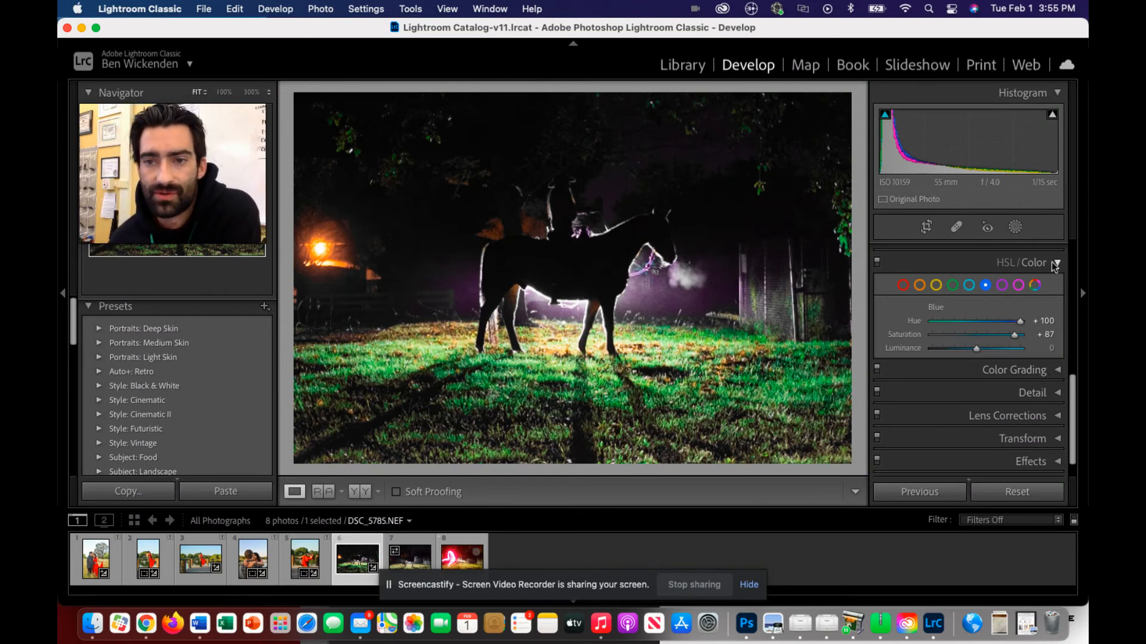
Expand Lens Corrections and look over its profile options along with the Basic adjustments.
scroll(990, 361, "down", 1)
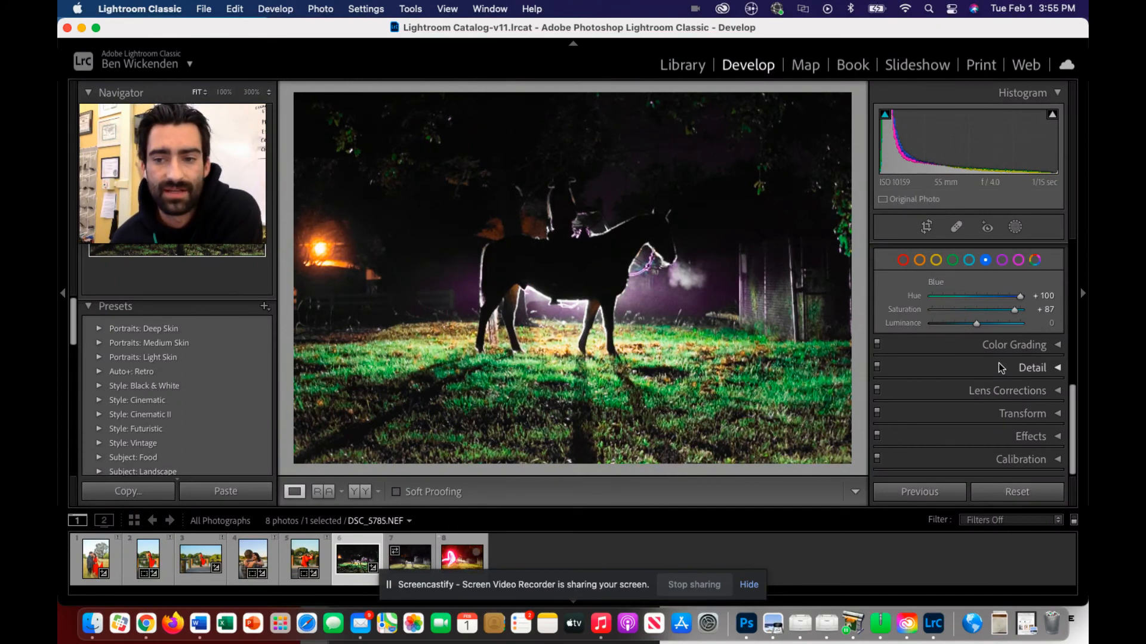
left_click(1058, 391)
scroll(1037, 407, "up", 10)
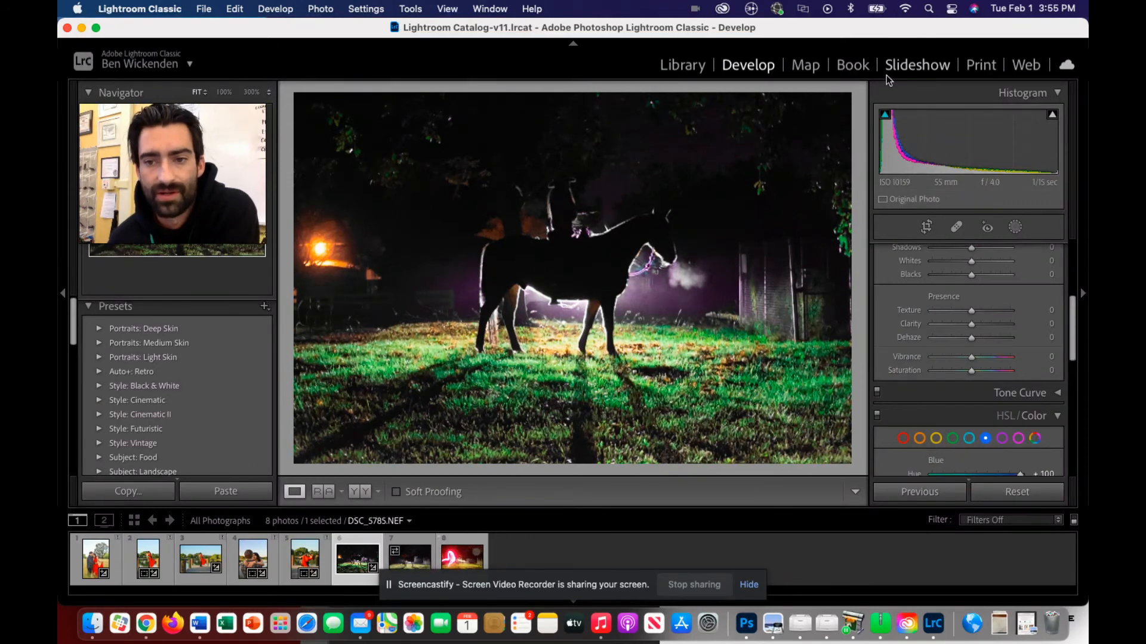
scroll(970, 395, "down", 5)
scroll(974, 398, "down", 6)
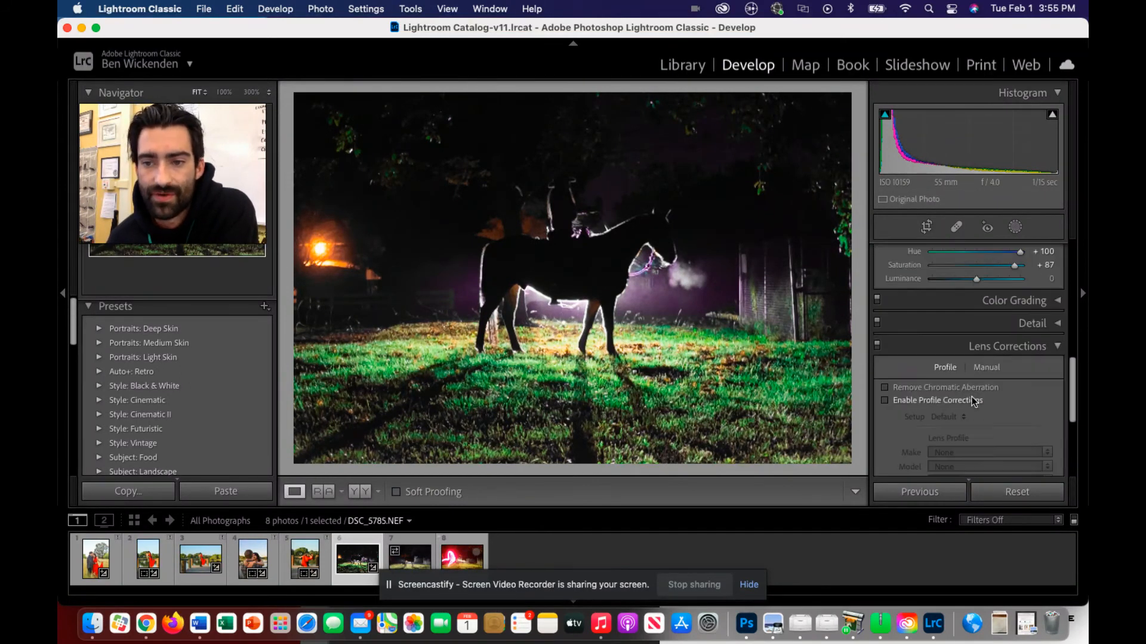
scroll(973, 396, "up", 12)
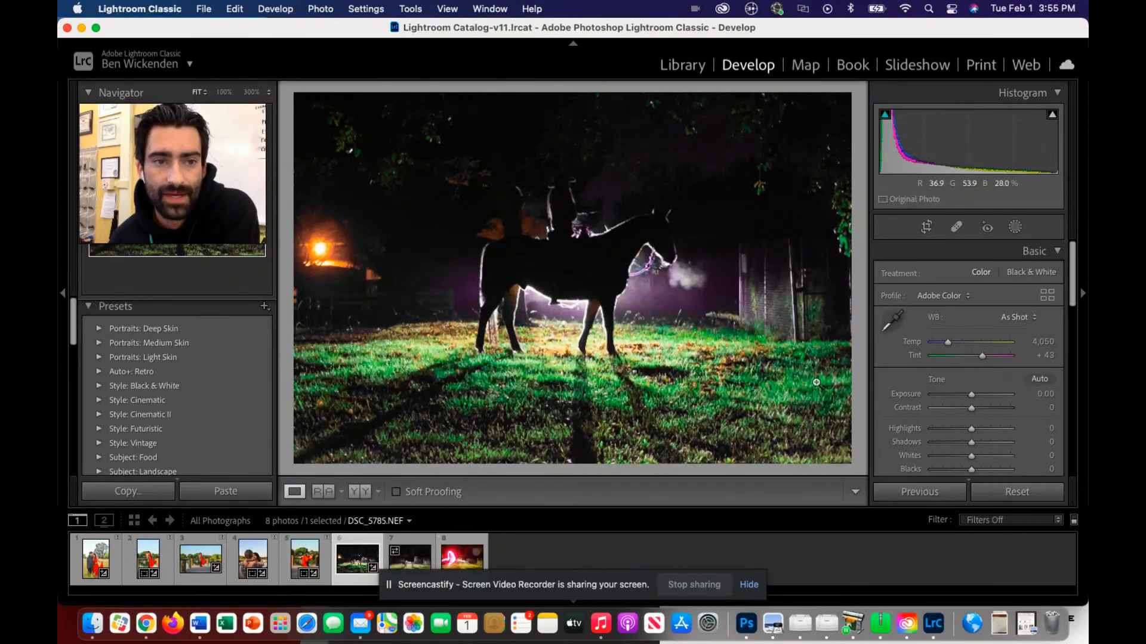
Return to the Library and select the three night photos, numbers 6 to 8.
left_click(686, 69)
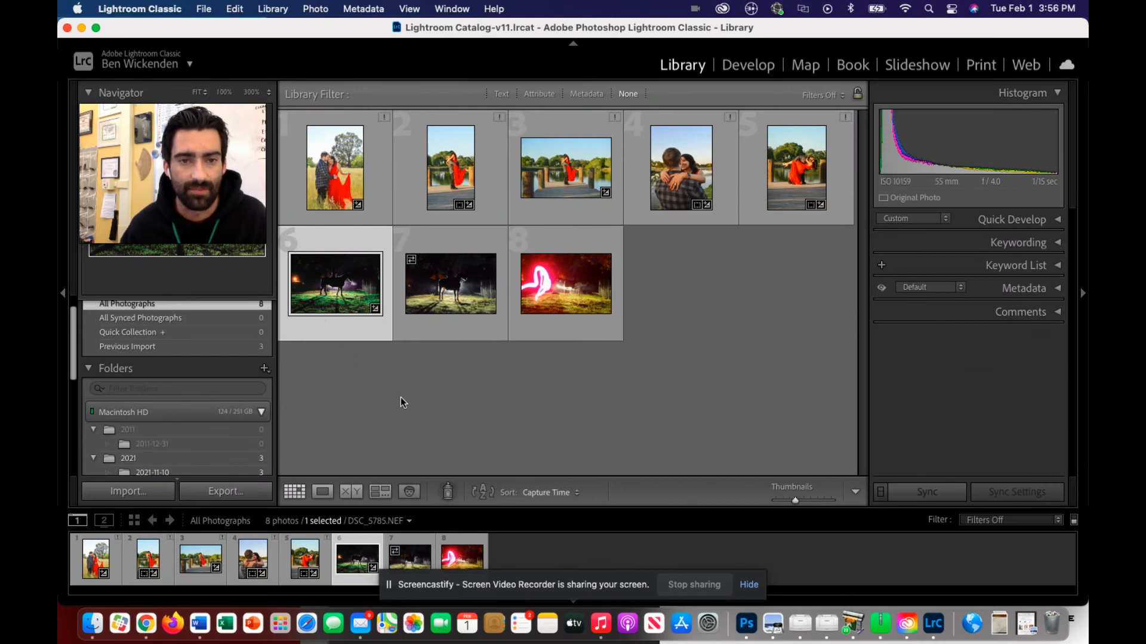
left_click(505, 337, "shift")
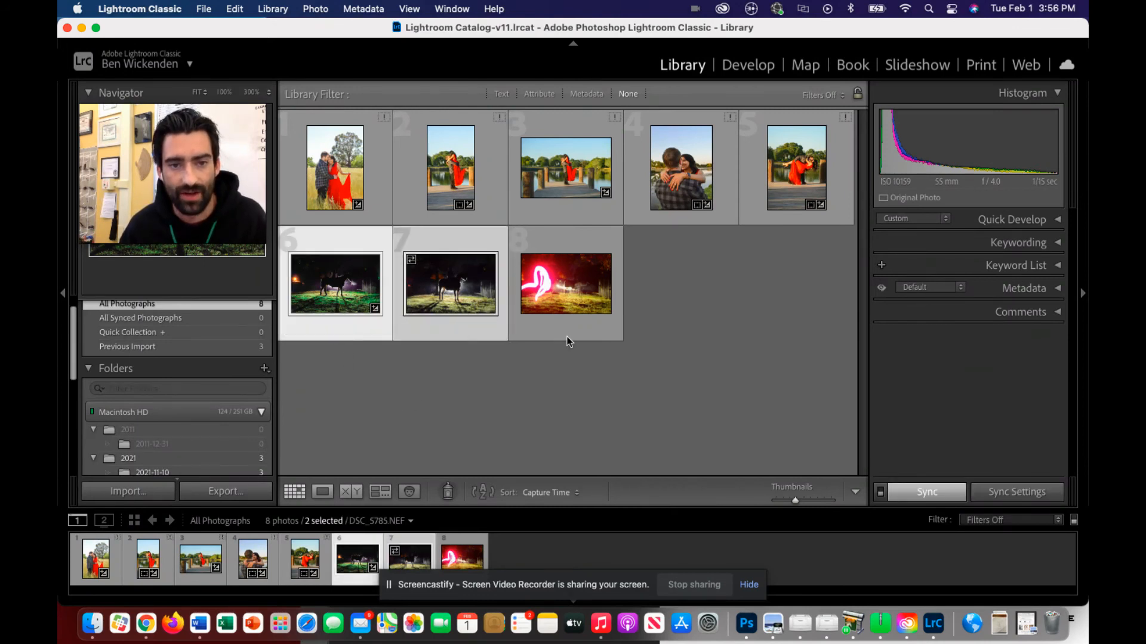
left_click(511, 339, "shift")
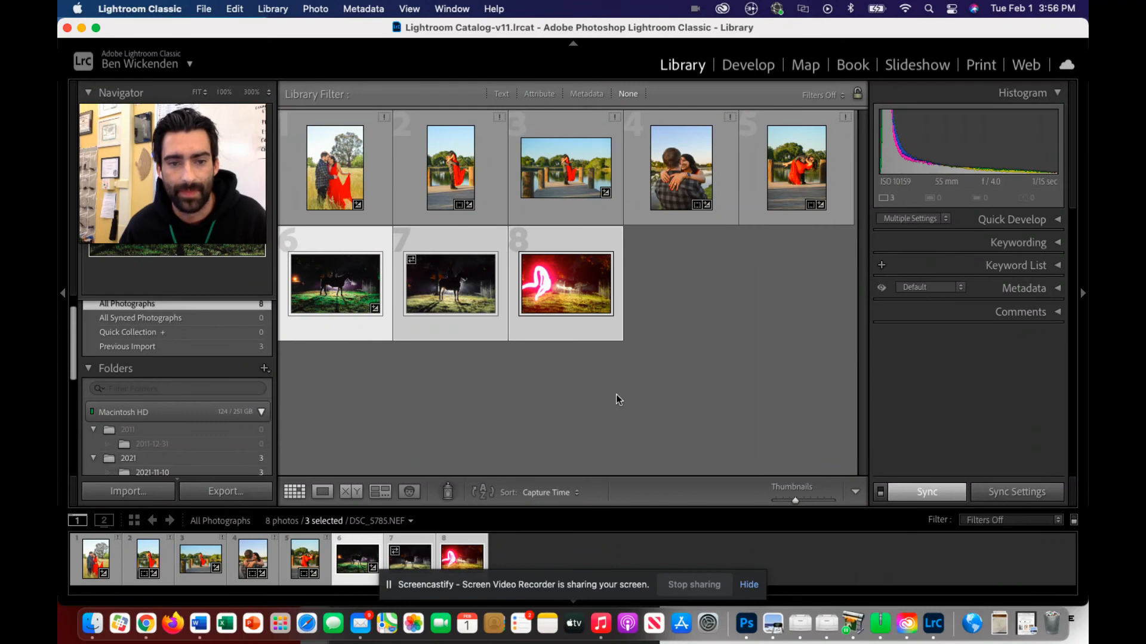
Start an export of the selected photos to the Desktop, placing them in a subfolder named "LR edits".
left_click(237, 490)
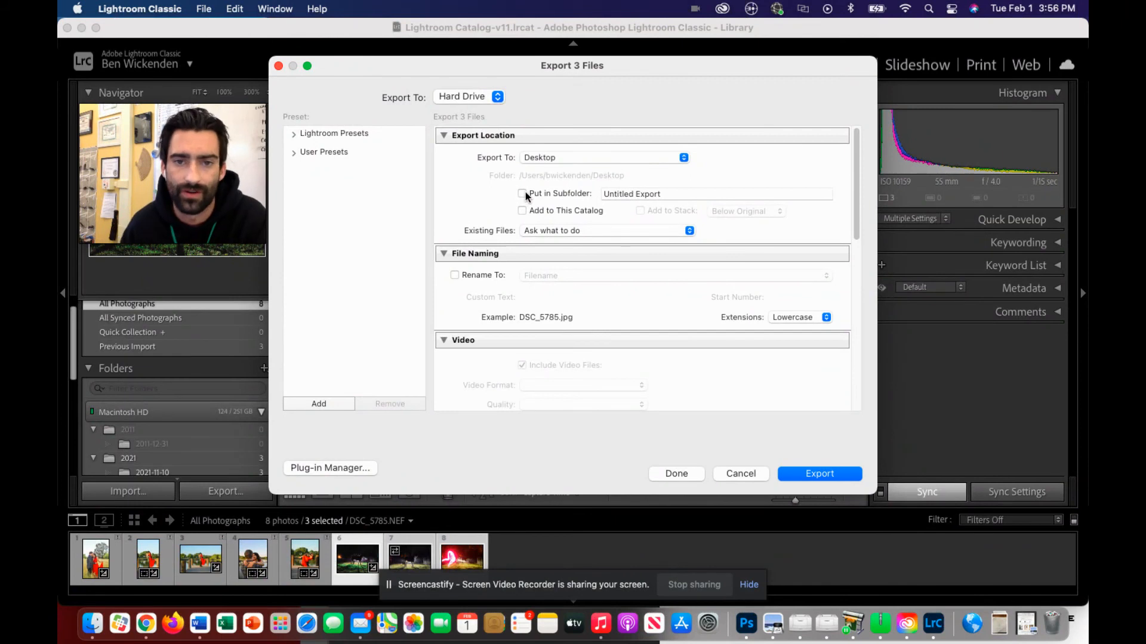
left_click(524, 193)
left_click(648, 193)
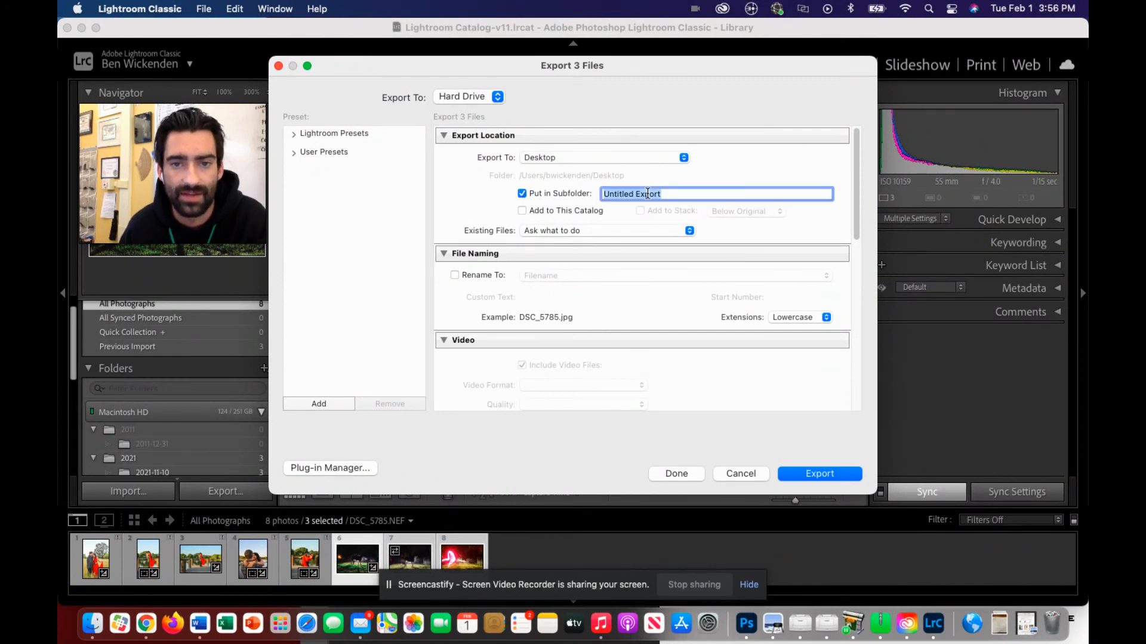
type("LR edits")
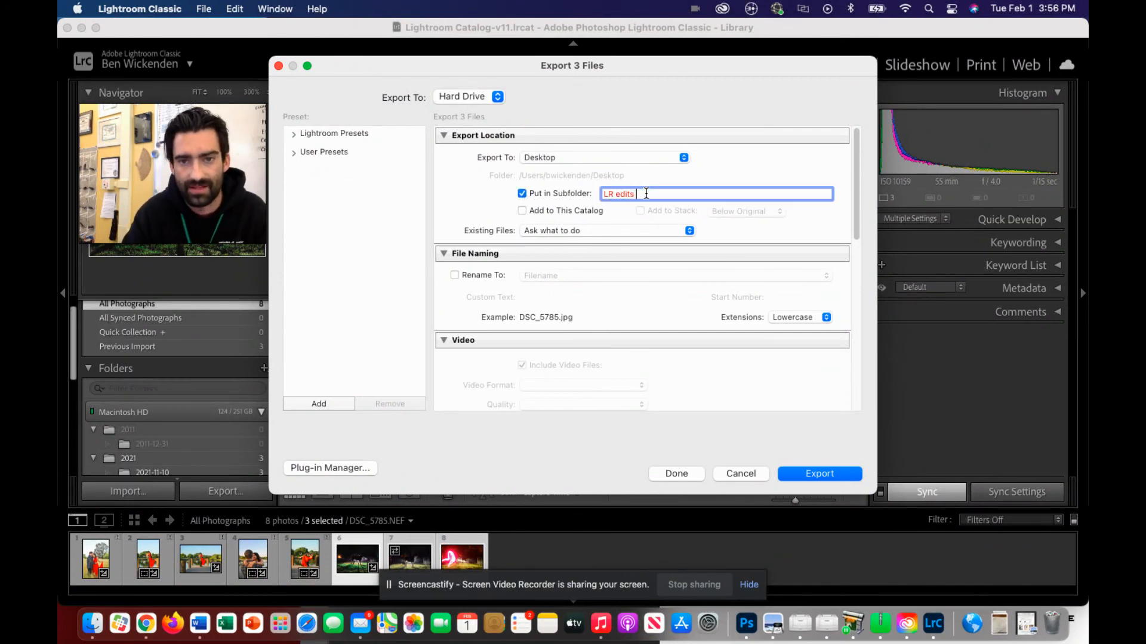
Review the export options down to Post-Processing, then close the export settings without exporting and deselect the photos.
scroll(580, 284, "down", 10)
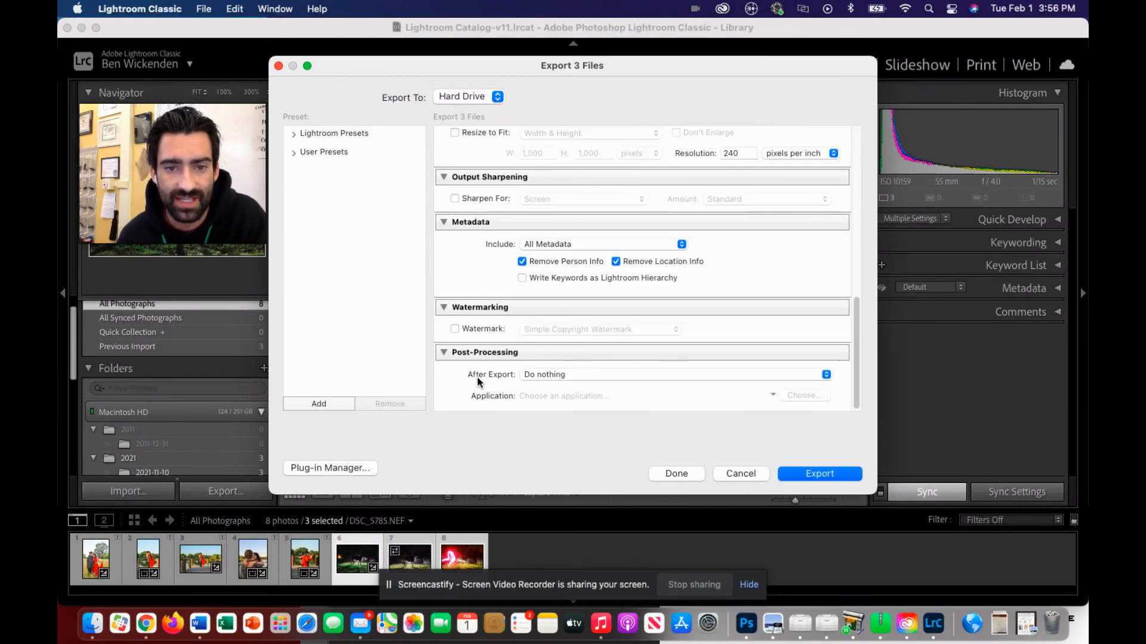
left_click(820, 471)
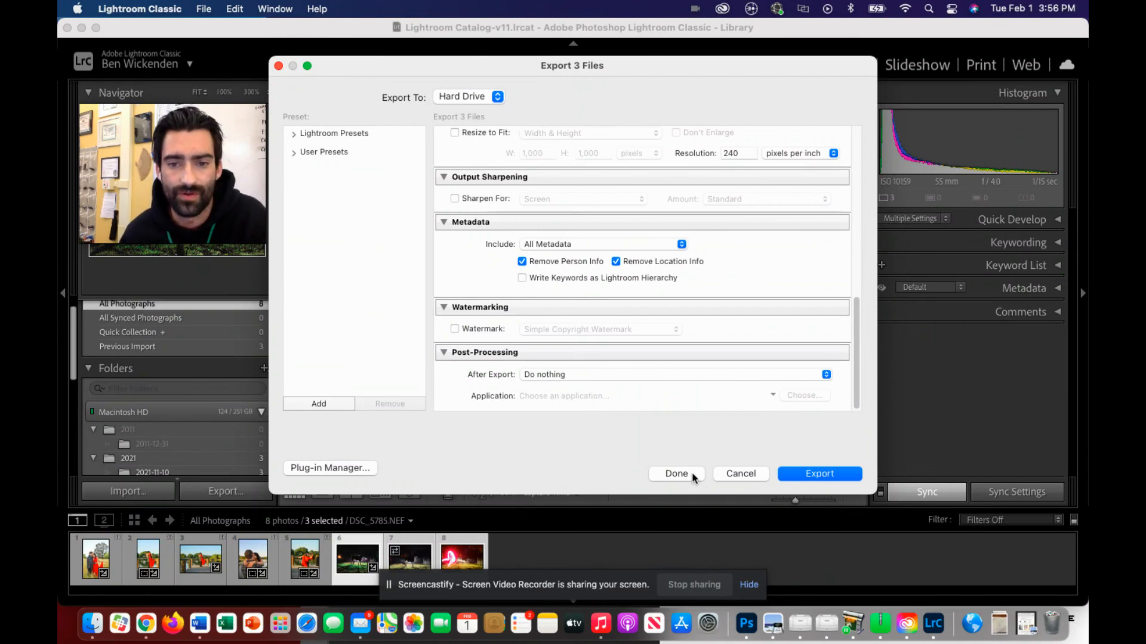
left_click(478, 237)
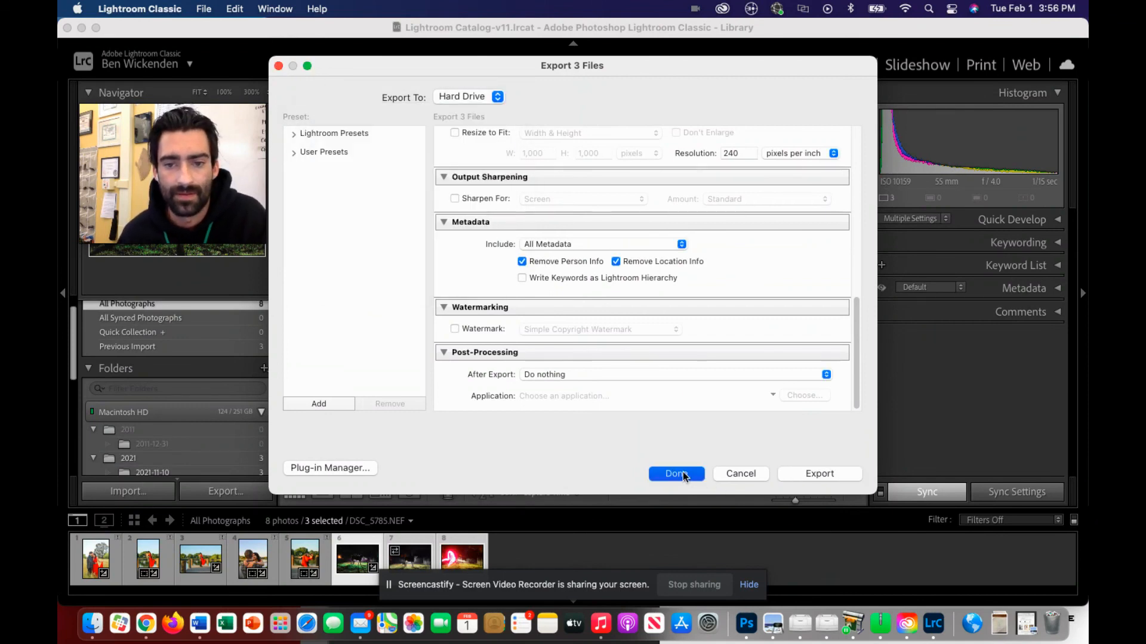
left_click(747, 479)
left_click(677, 384)
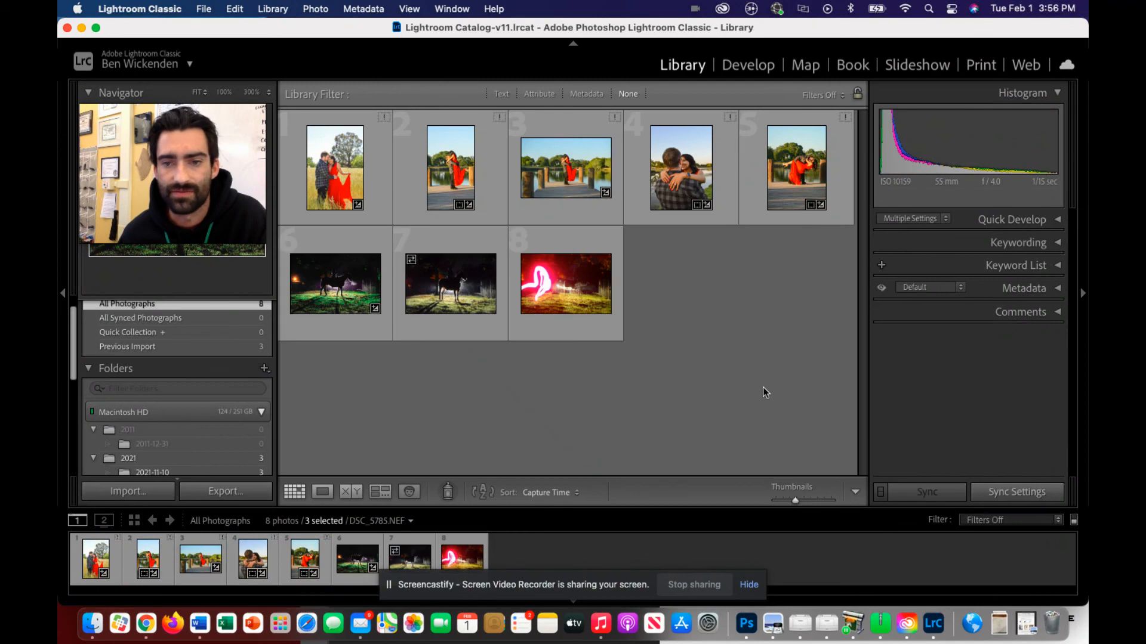